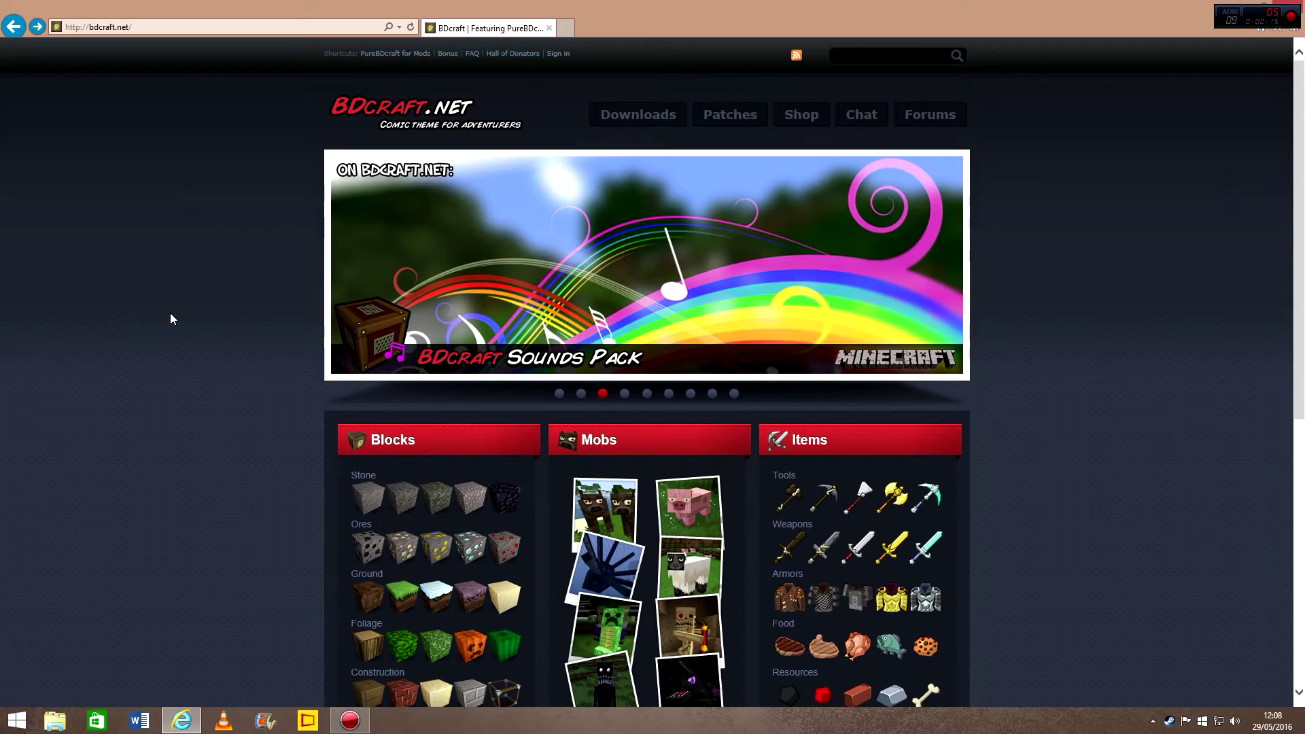
- Open the PureBDcraft for Minecraft page from the BDcraft.net home page
{"action": "scroll", "coordinate": [1085, 290], "scroll_direction": "down", "scroll_amount": 5}
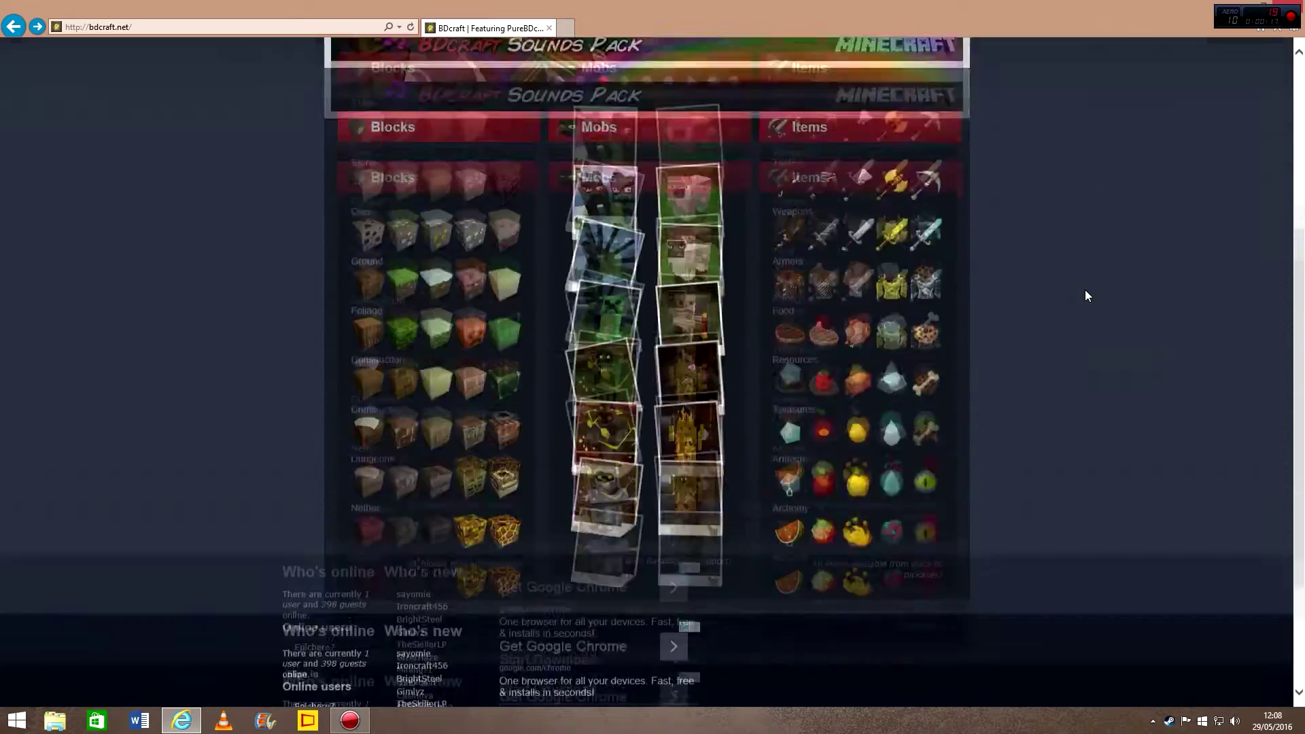
{"action": "scroll", "coordinate": [1085, 290], "scroll_direction": "up", "scroll_amount": 4}
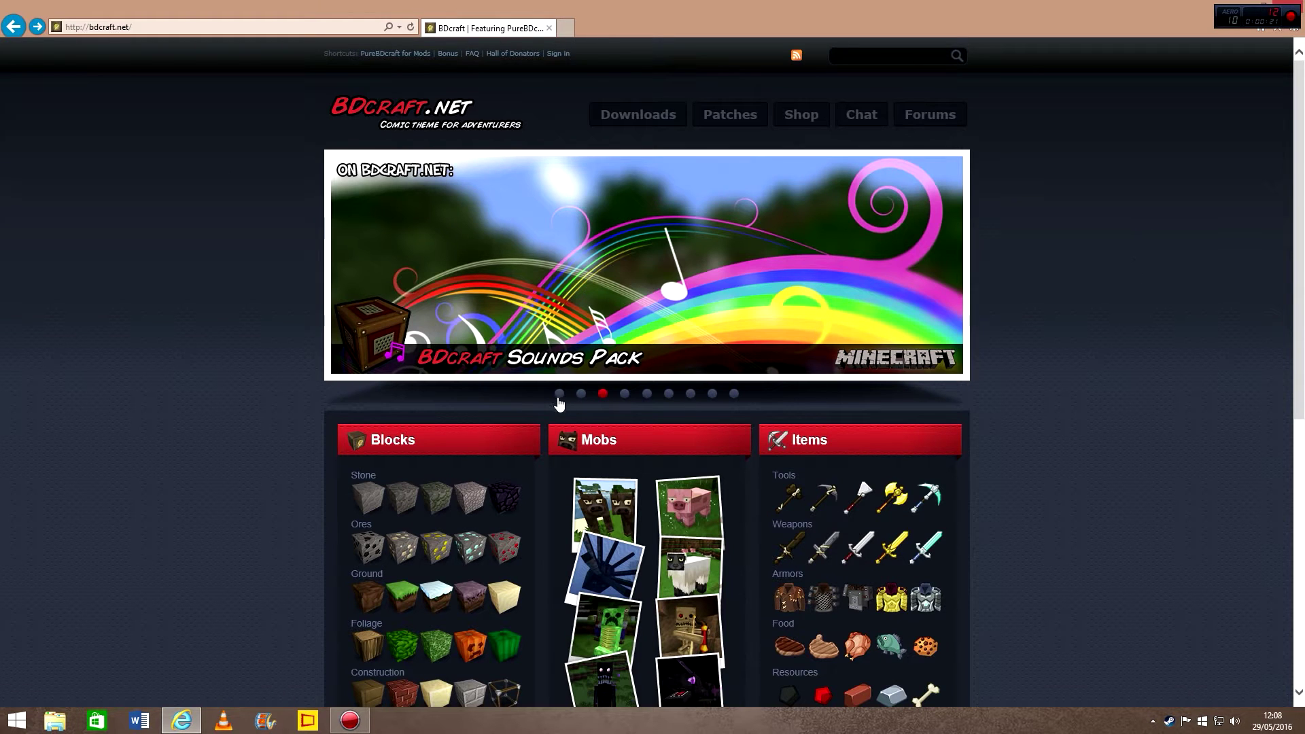
{"action": "left_click", "coordinate": [560, 395]}
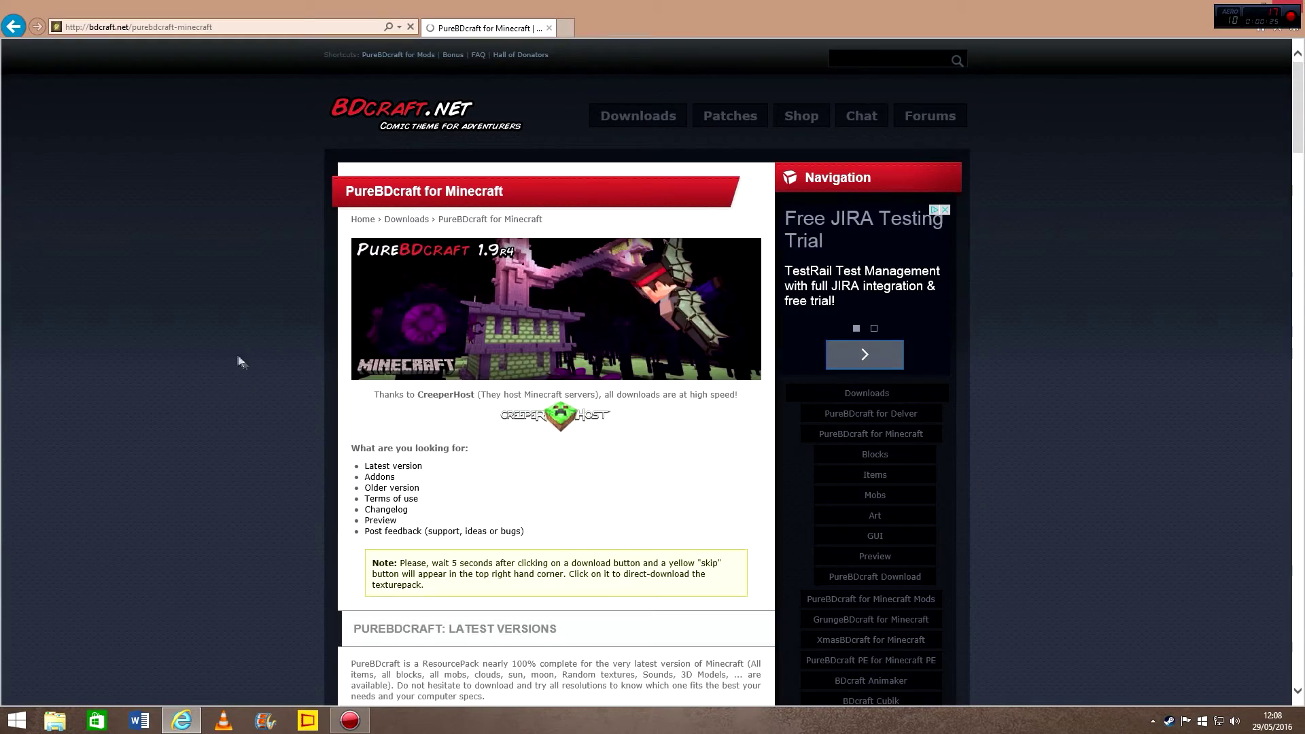
- Download the 64x64 PureBDcraft pack for MC1.6.4 and save it as Sphax PureBDcraft 64x MC16 in the Sphax folder in Documents
{"action": "scroll", "coordinate": [230, 371], "scroll_direction": "down", "scroll_amount": 5}
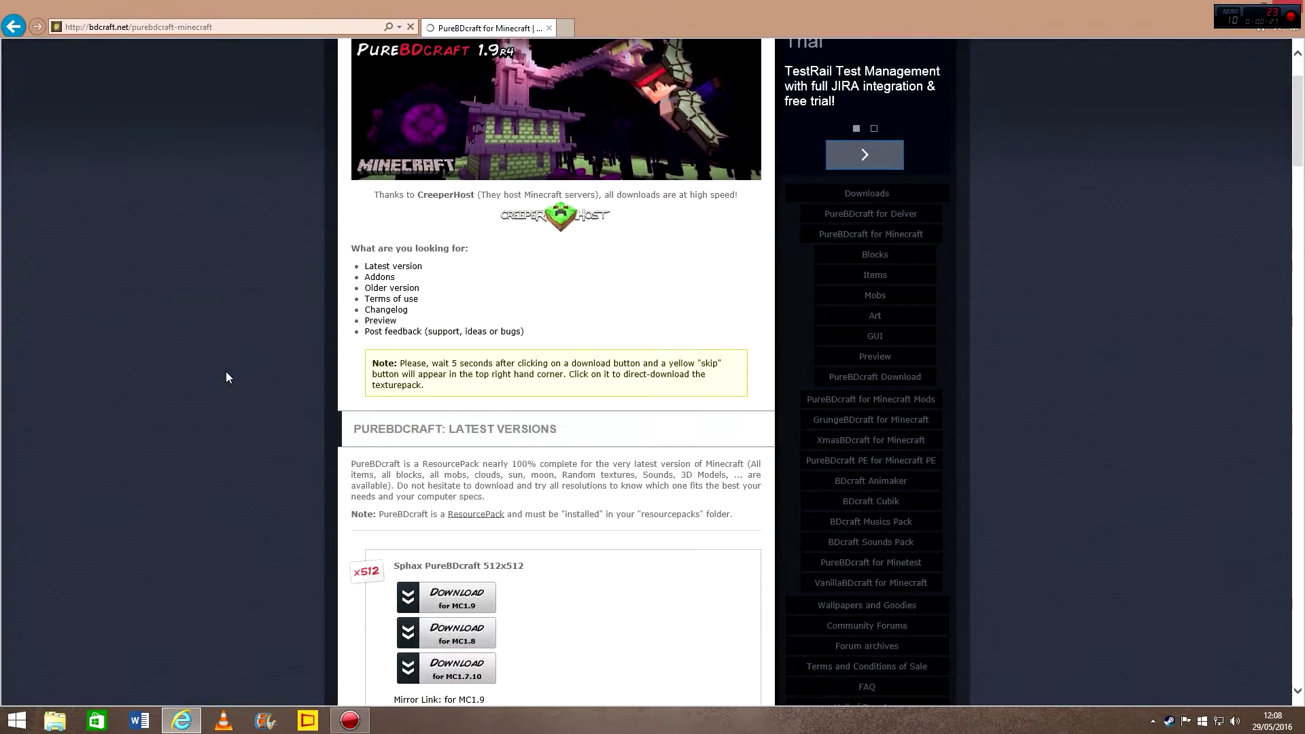
{"action": "scroll", "coordinate": [222, 377], "scroll_direction": "down", "scroll_amount": 8}
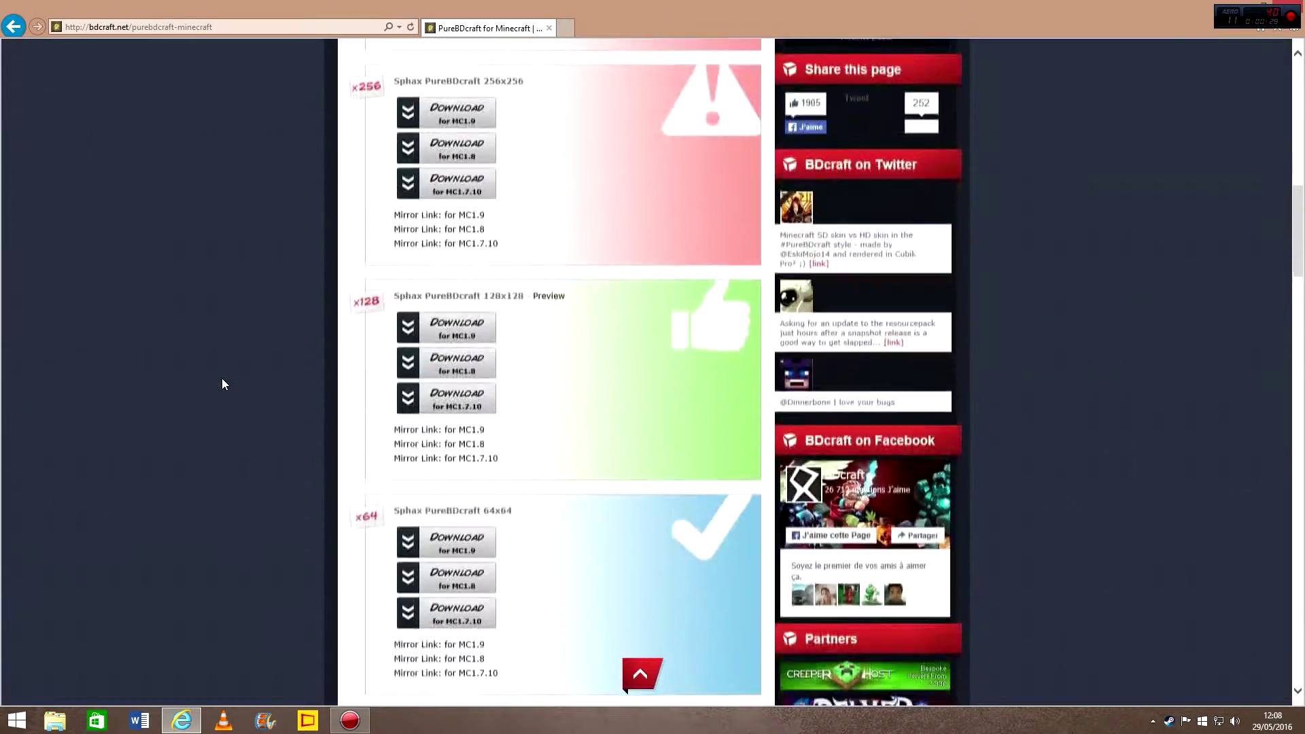
{"action": "scroll", "coordinate": [221, 378], "scroll_direction": "up", "scroll_amount": 1}
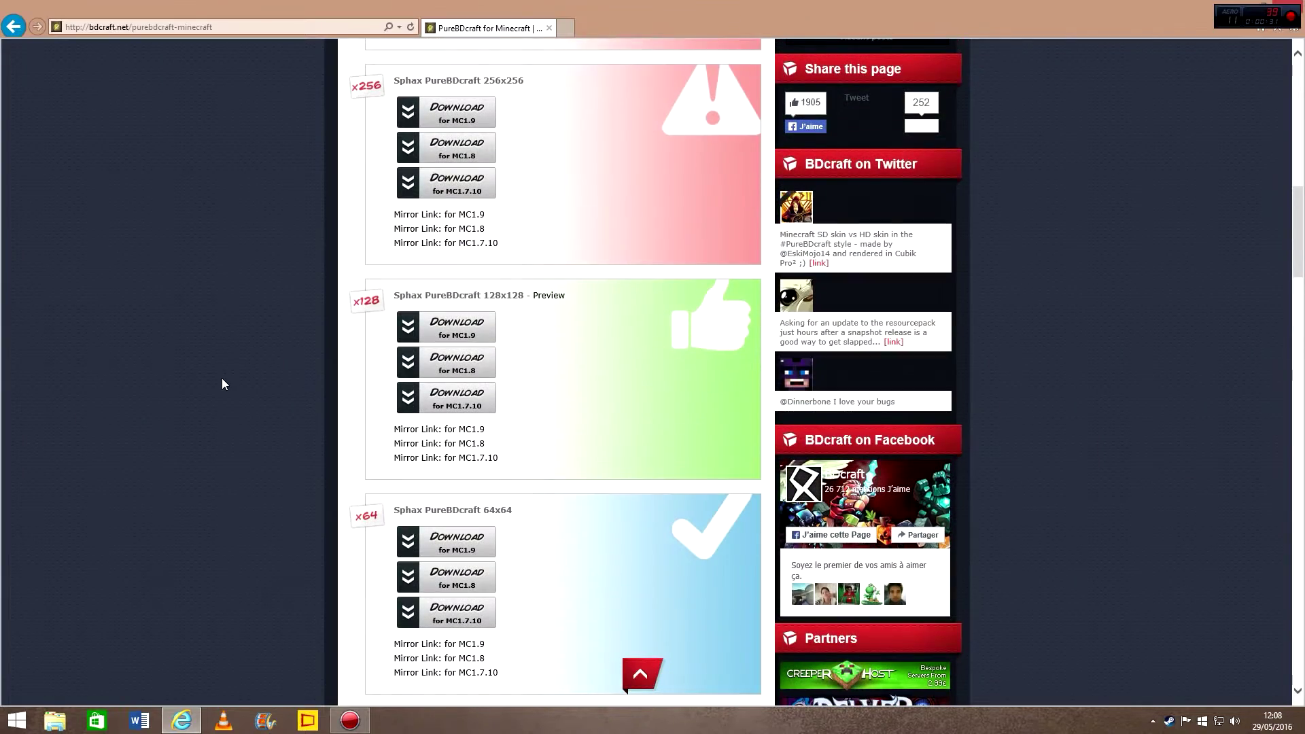
{"action": "scroll", "coordinate": [245, 303], "scroll_direction": "up", "scroll_amount": 1}
{"action": "scroll", "coordinate": [245, 305], "scroll_direction": "up", "scroll_amount": 4}
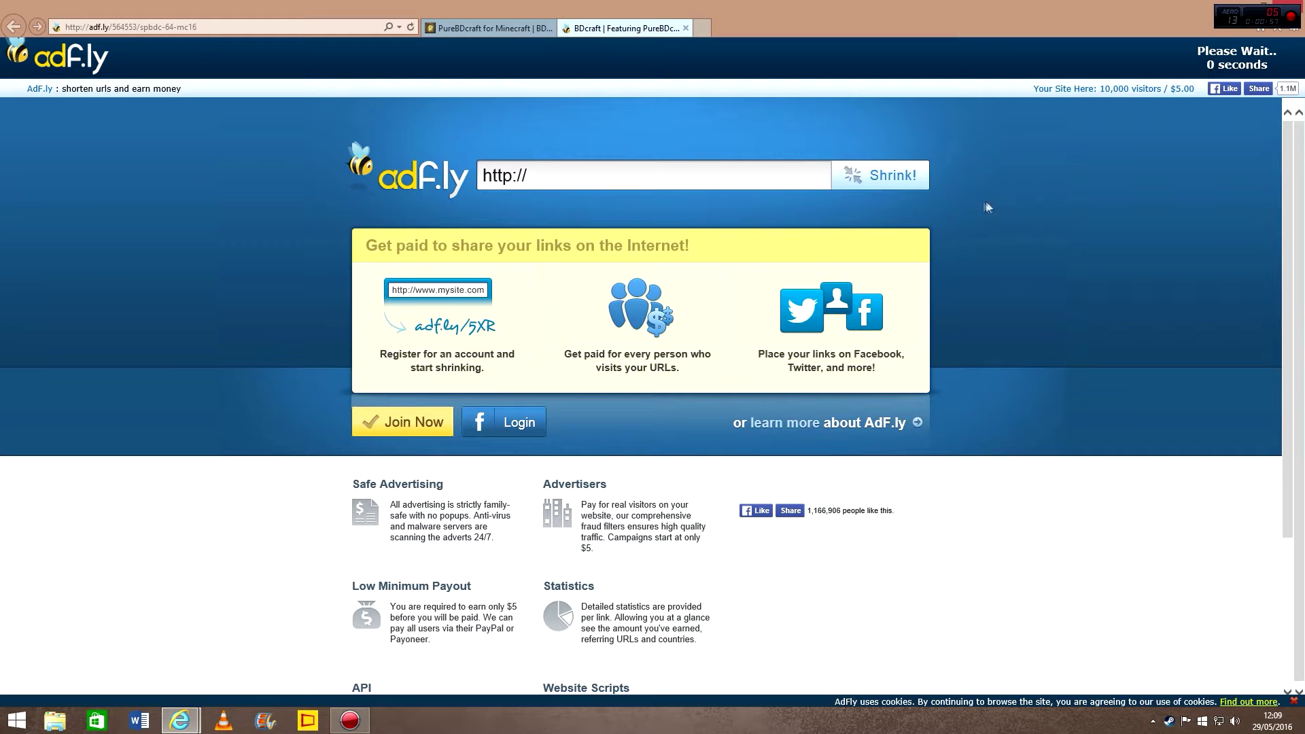
{"action": "left_click", "coordinate": [1249, 57]}
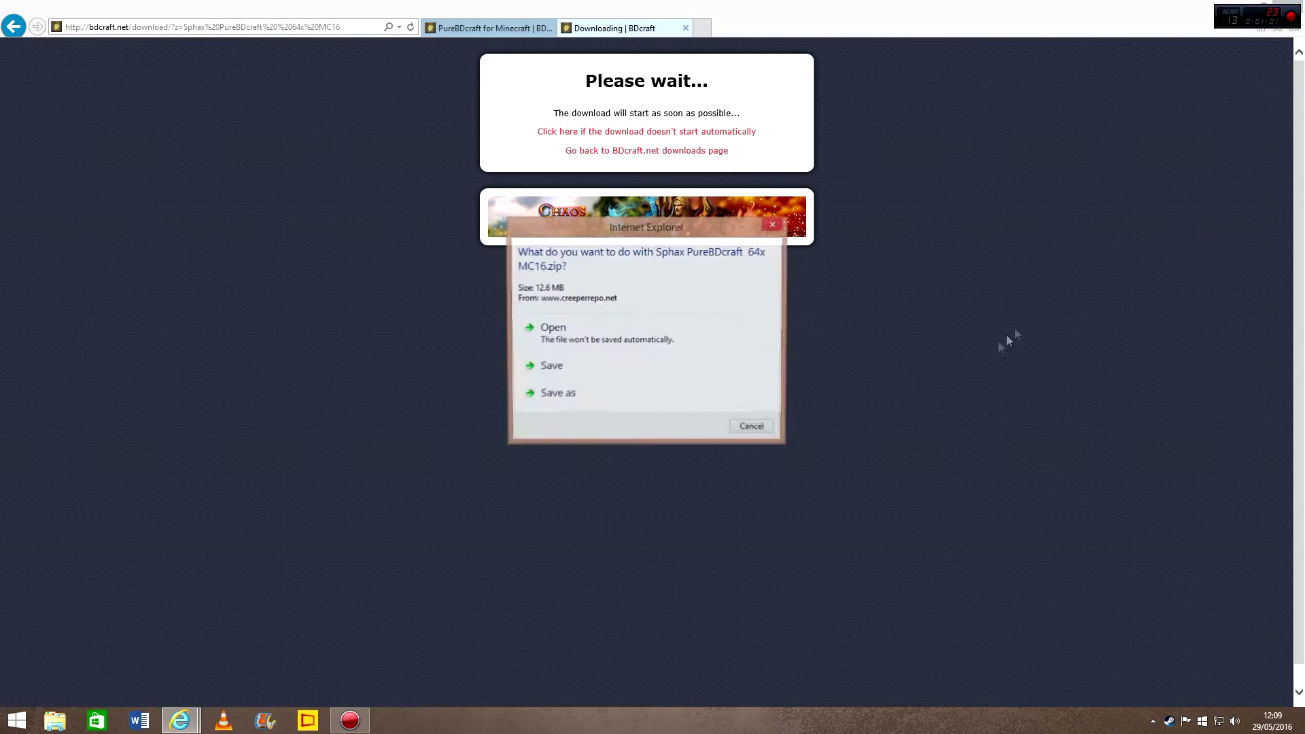
{"action": "left_click", "coordinate": [623, 396]}
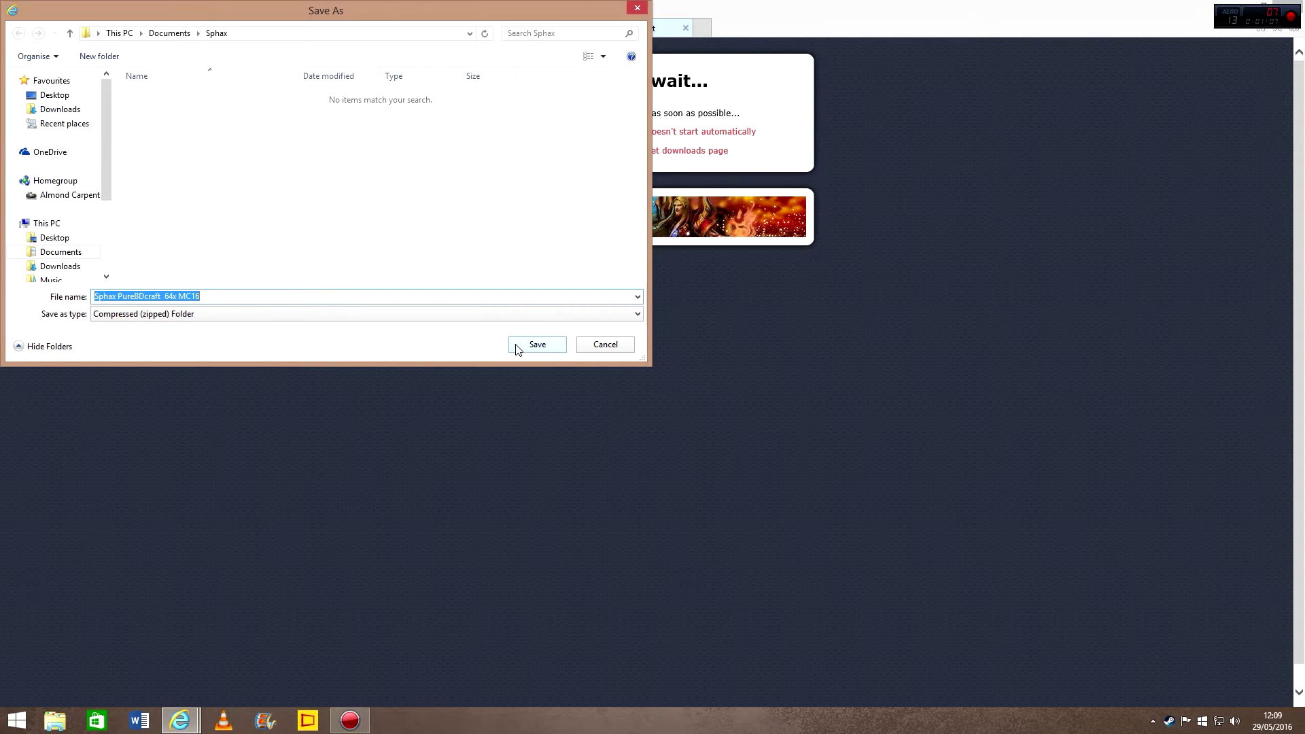
{"action": "left_click", "coordinate": [537, 345]}
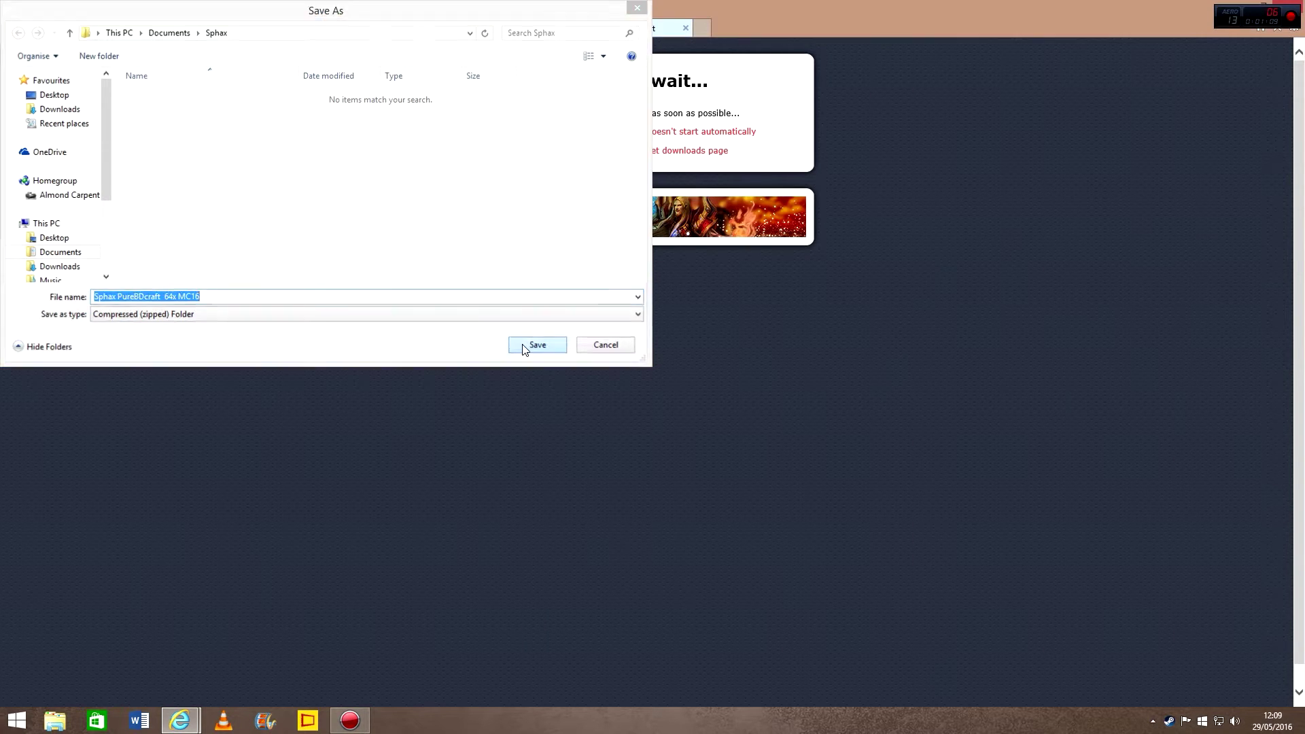
- Go to the BDcraft Mods&Patches list and open the Yogscast Complete patch details
{"action": "left_click", "coordinate": [495, 28]}
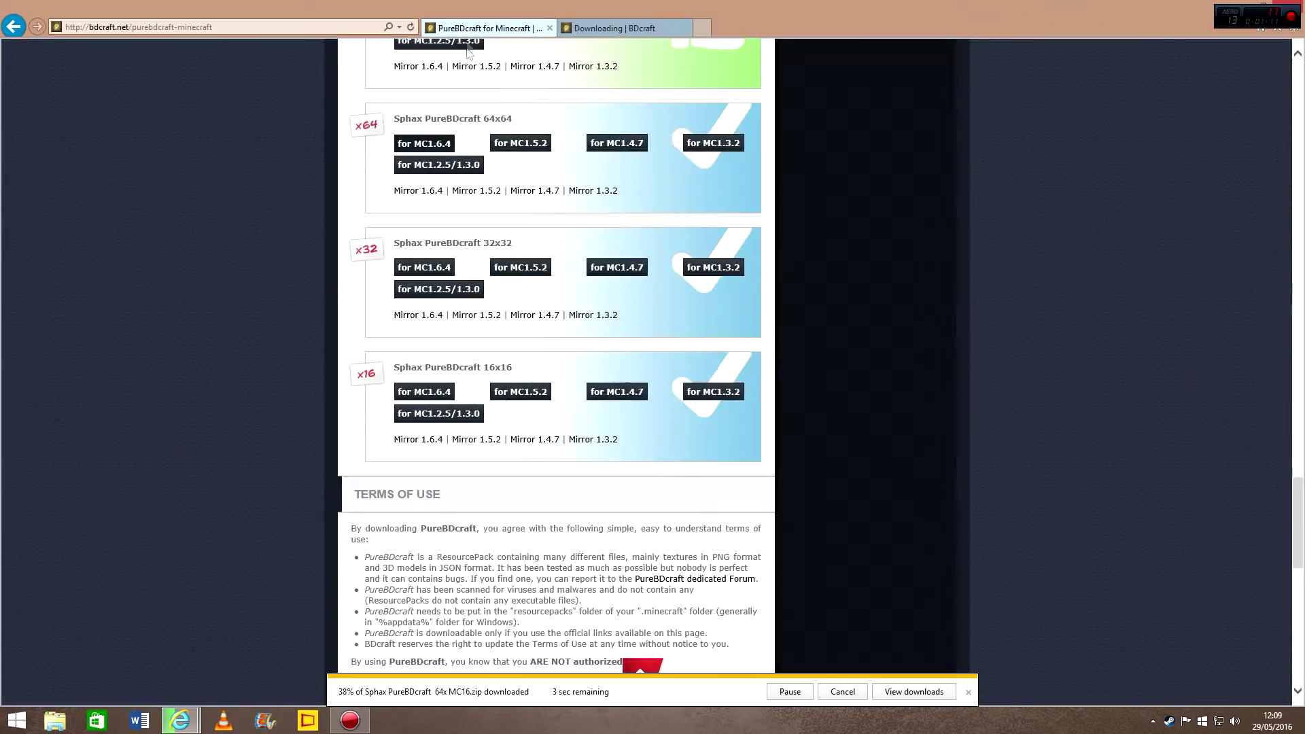
{"action": "scroll", "coordinate": [491, 167], "scroll_direction": "up", "scroll_amount": 15}
{"action": "scroll", "coordinate": [222, 234], "scroll_direction": "up", "scroll_amount": 15}
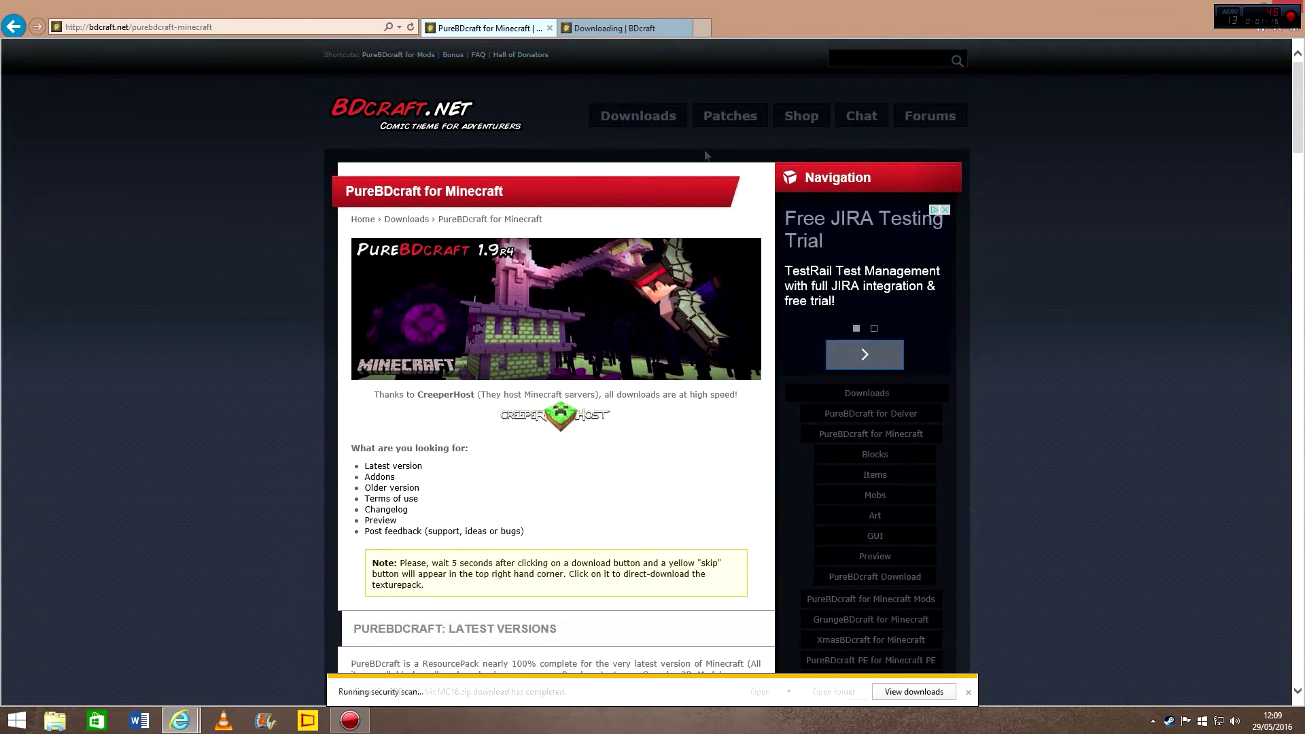
{"action": "left_click", "coordinate": [729, 116]}
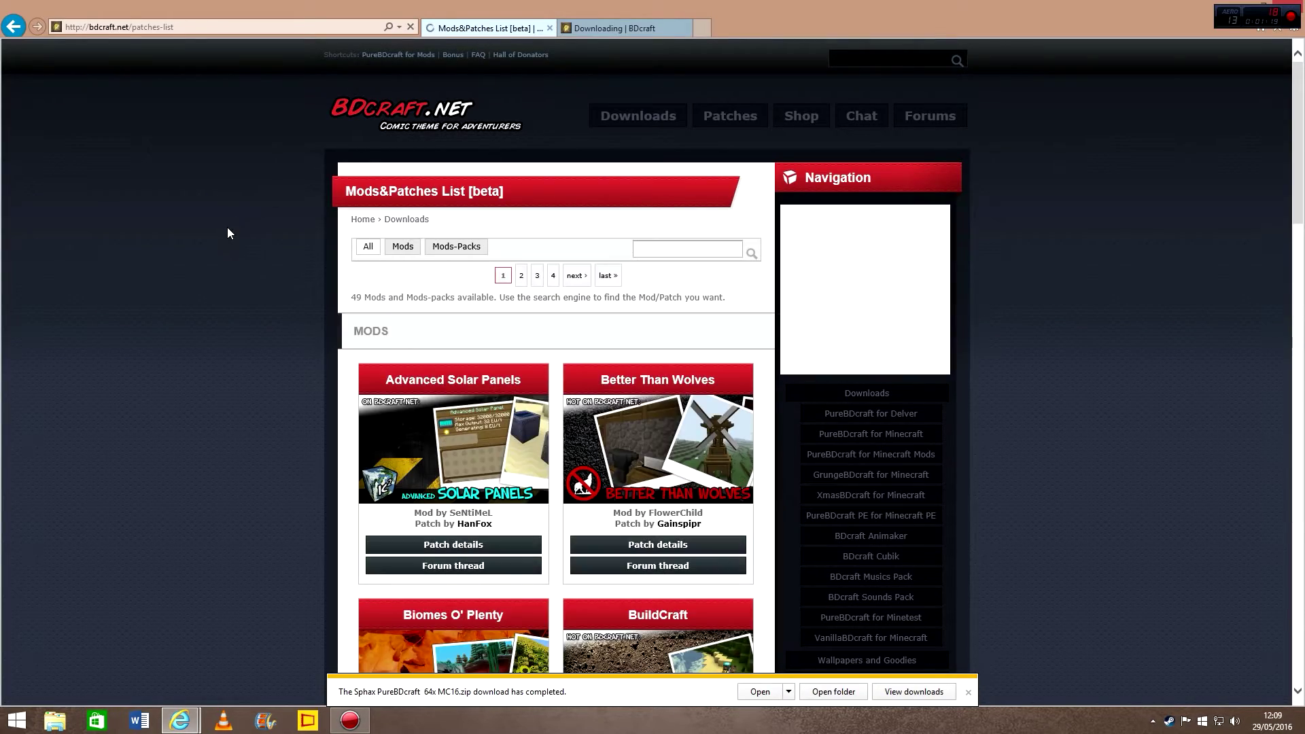
{"action": "scroll", "coordinate": [227, 234], "scroll_direction": "down", "scroll_amount": 10}
{"action": "scroll", "coordinate": [227, 233], "scroll_direction": "up", "scroll_amount": 10}
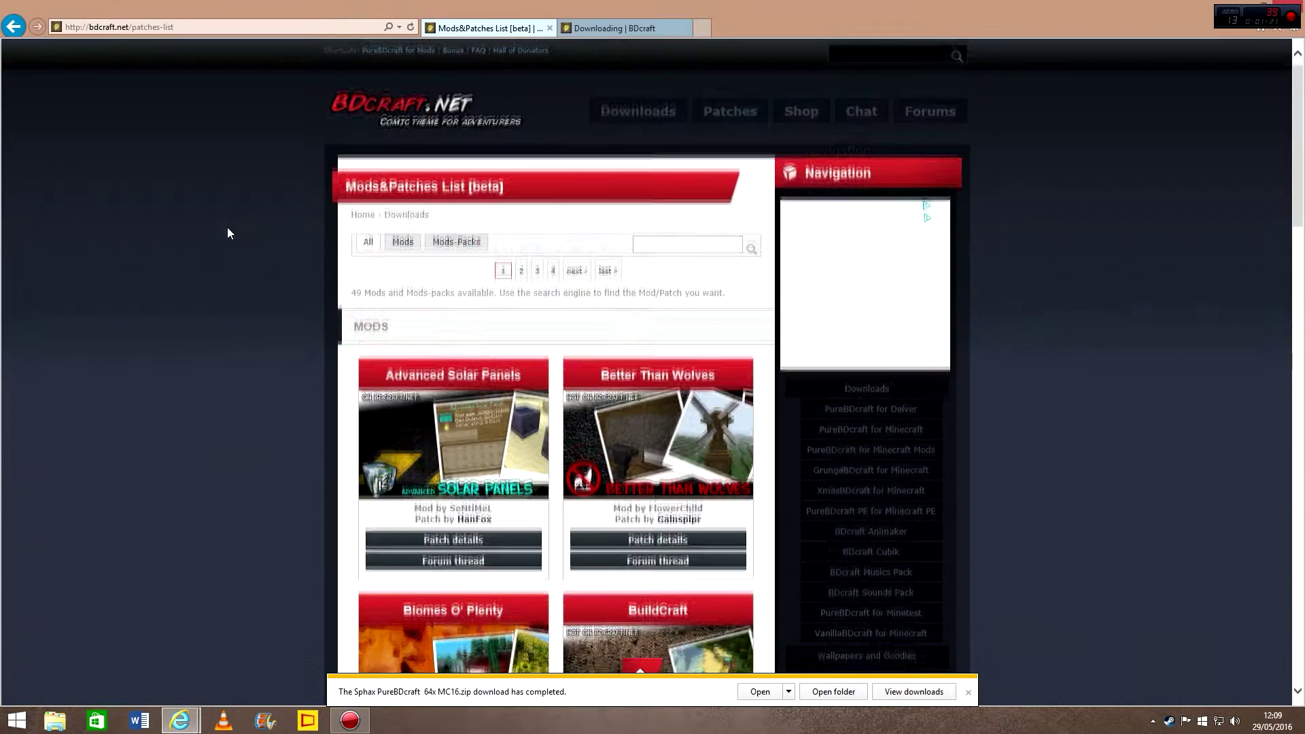
{"action": "left_click", "coordinate": [603, 279]}
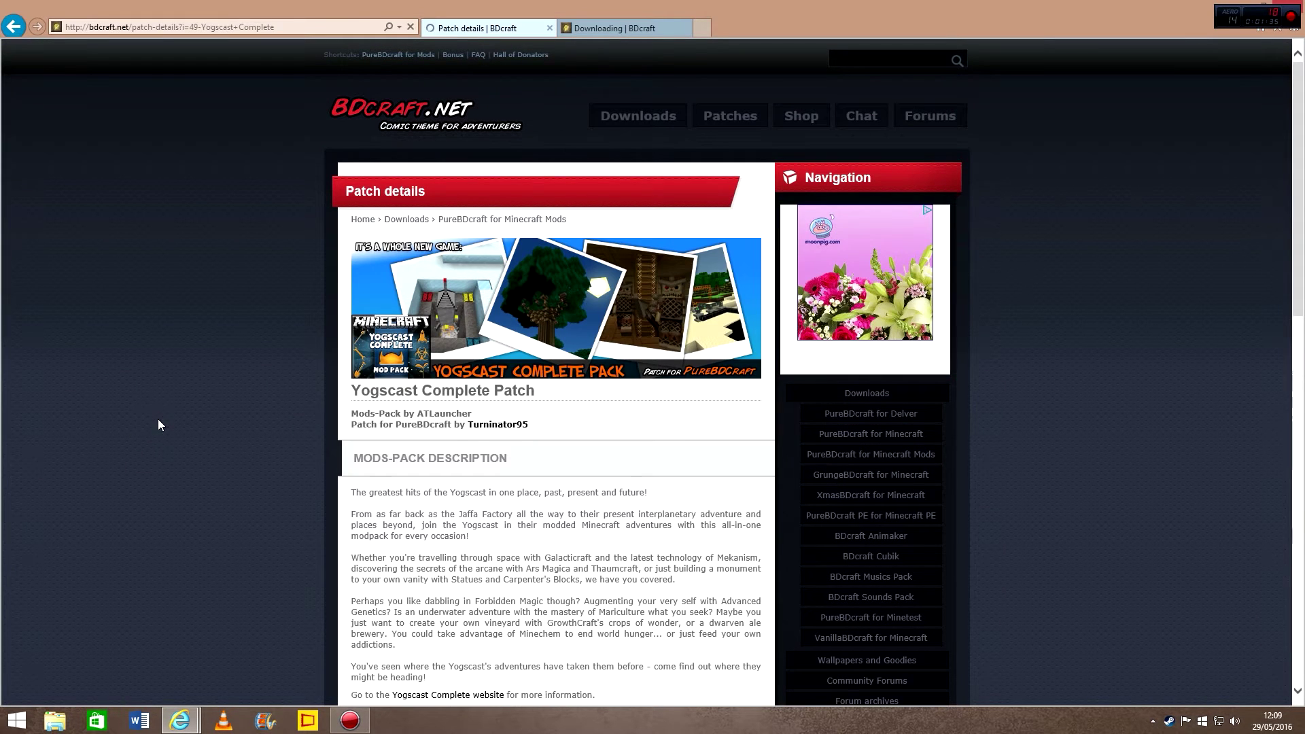
- Open the Yogscast Complete Patch forum thread and its Google Drive download for v2.3.1
{"action": "scroll", "coordinate": [212, 405], "scroll_direction": "down", "scroll_amount": 8}
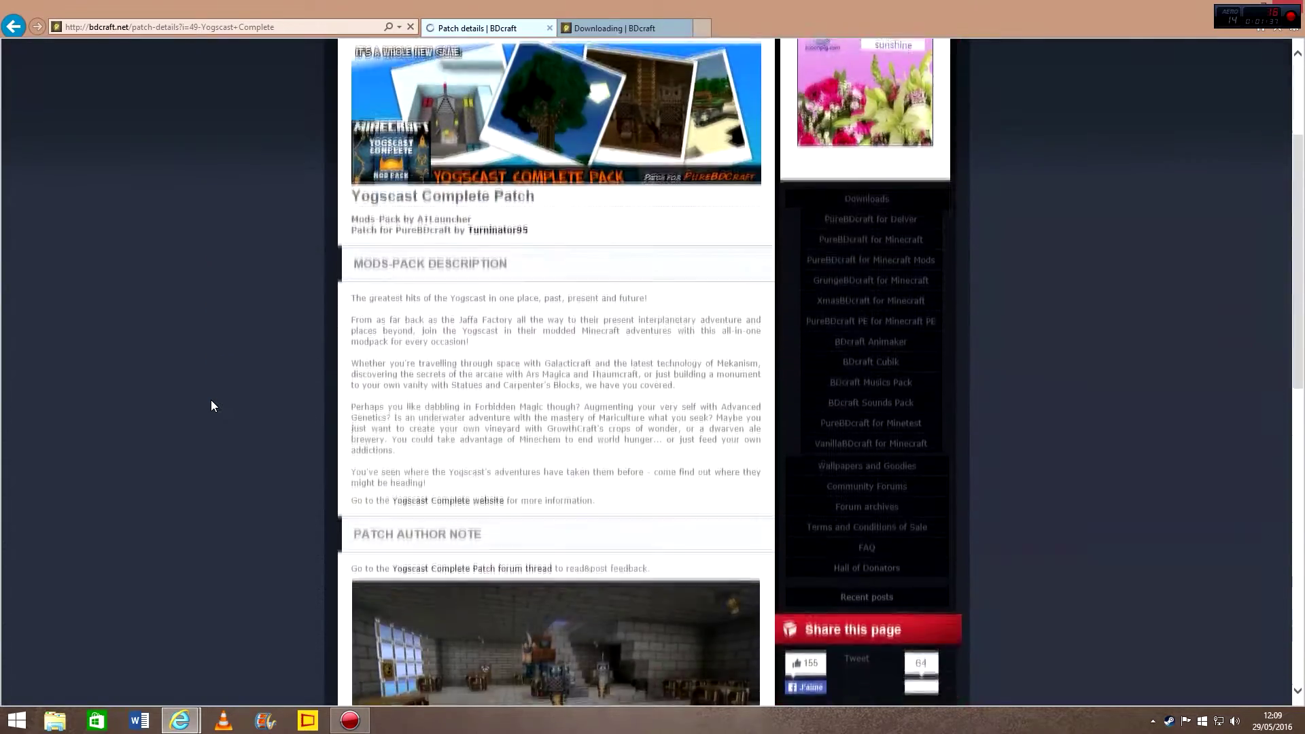
{"action": "scroll", "coordinate": [211, 406], "scroll_direction": "down", "scroll_amount": 3}
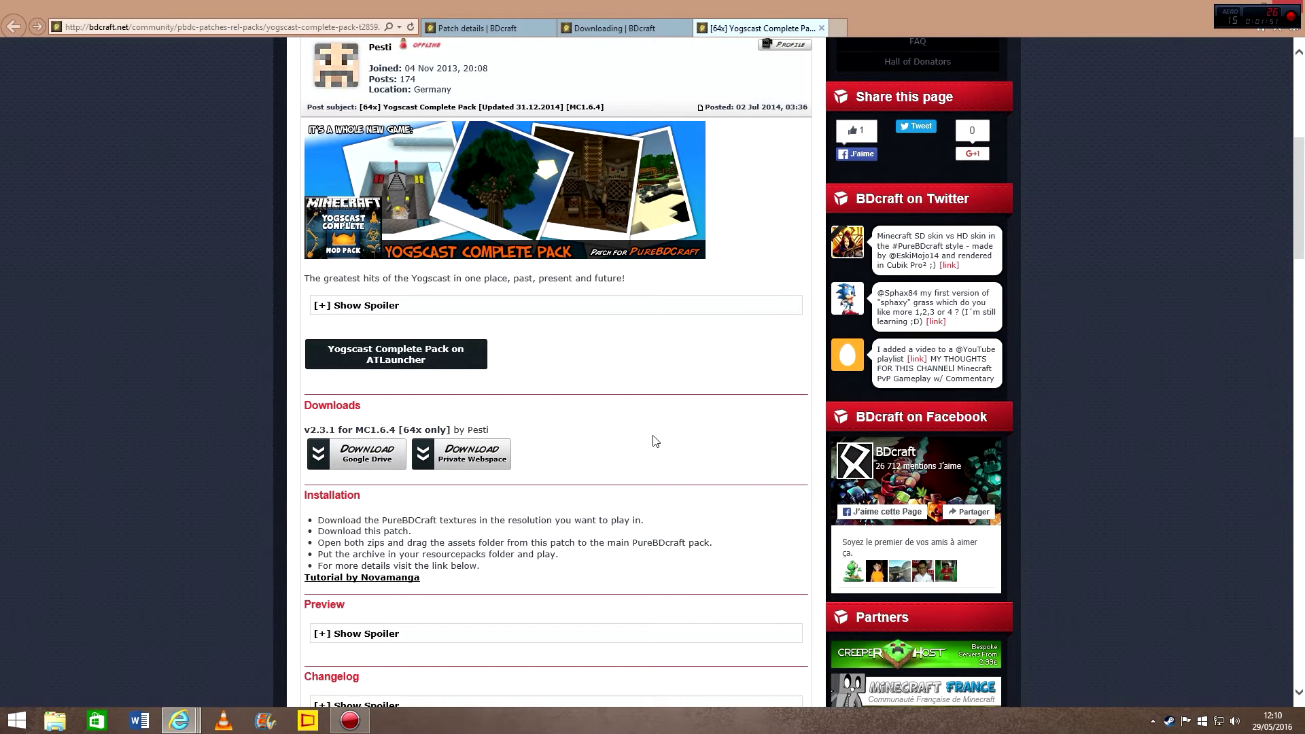
{"action": "scroll", "coordinate": [758, 404], "scroll_direction": "down", "scroll_amount": 3}
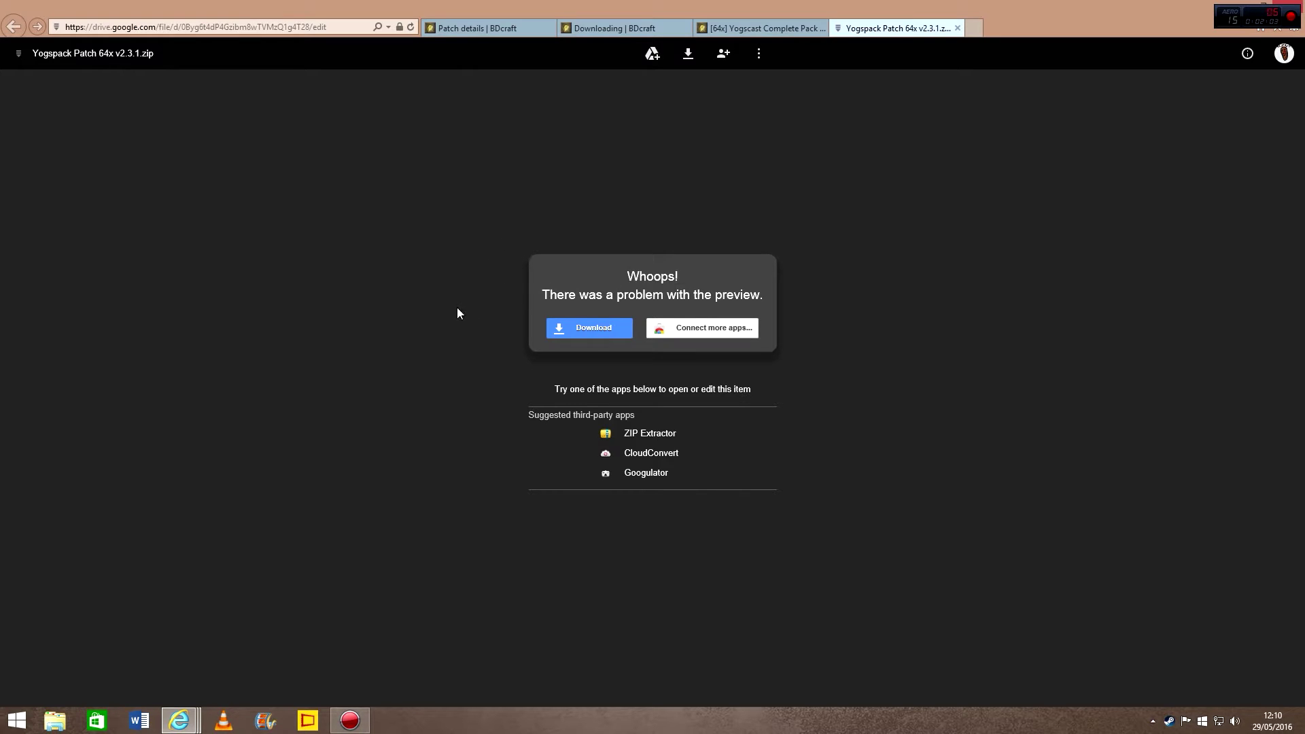
- Download Yogspack Patch 64x v2.3.1 from Google Drive despite the skipped virus scan and save it in the Sphax folder in Documents
{"action": "left_click", "coordinate": [576, 333]}
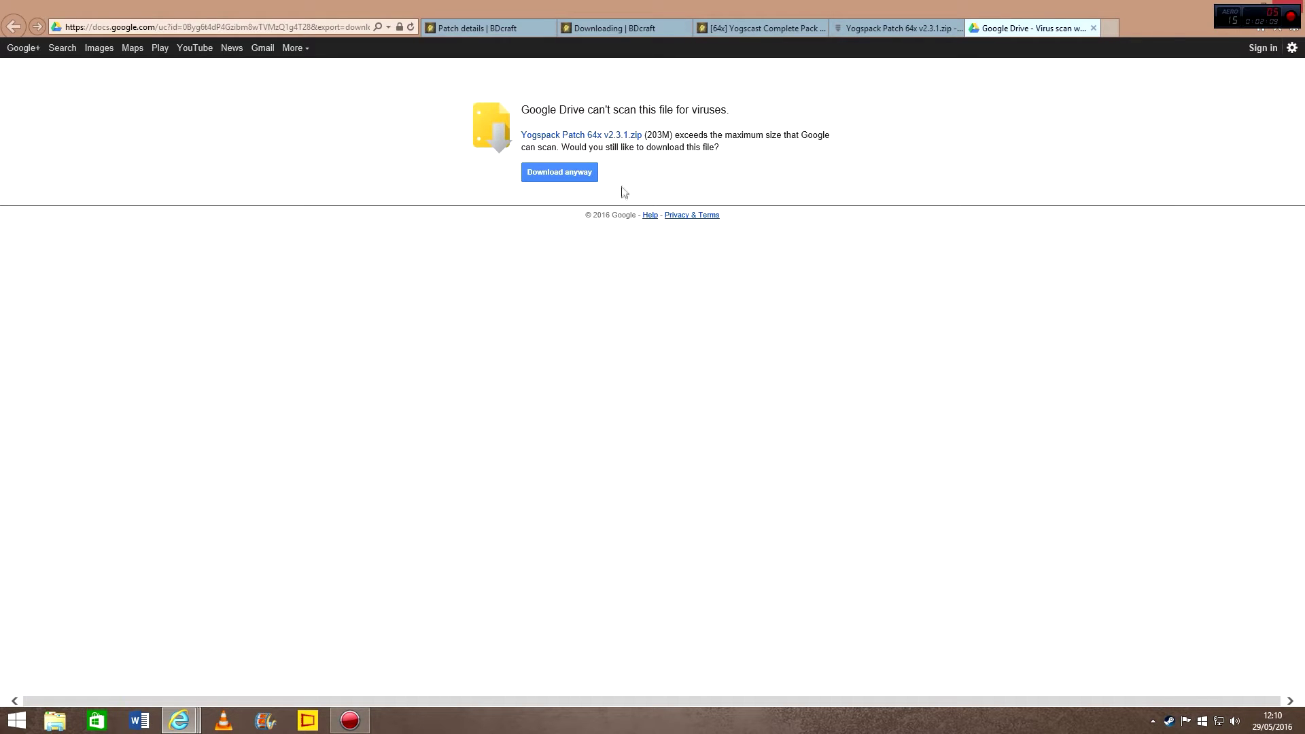
{"action": "left_click", "coordinate": [557, 178]}
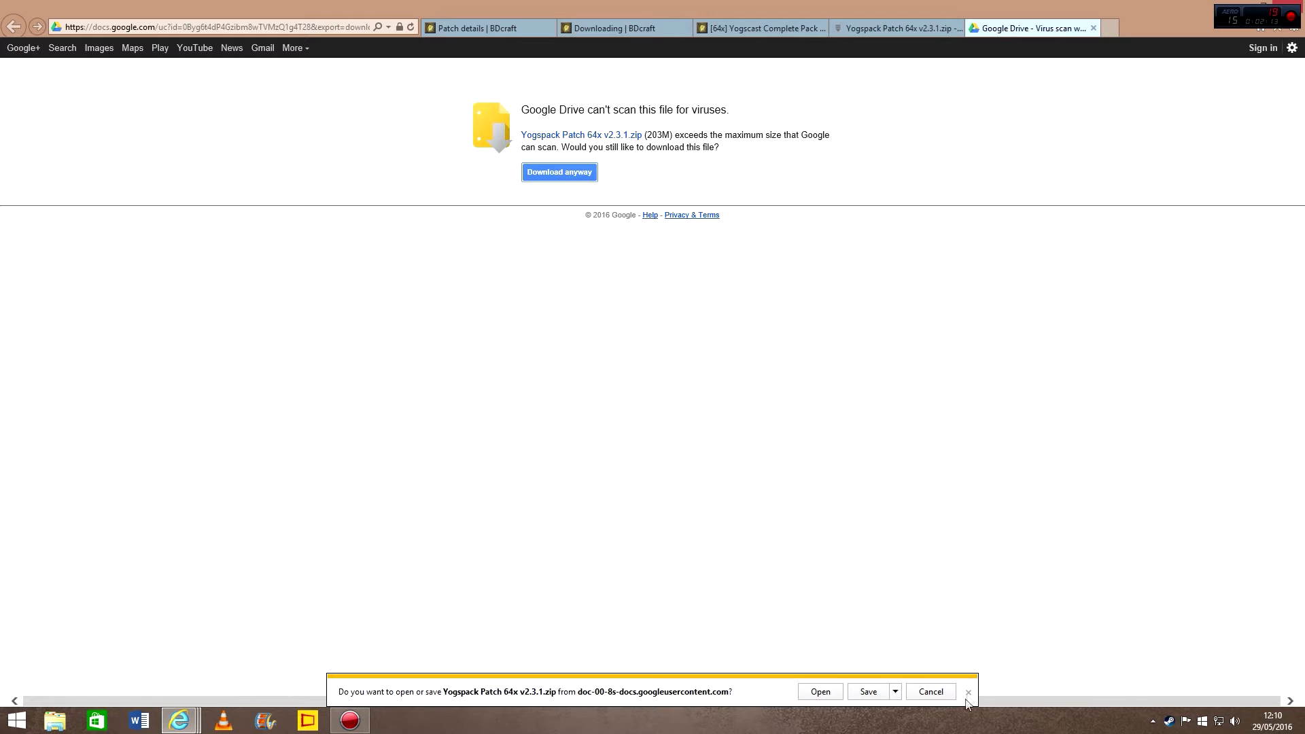
{"action": "left_click", "coordinate": [894, 686]}
{"action": "left_click", "coordinate": [919, 676]}
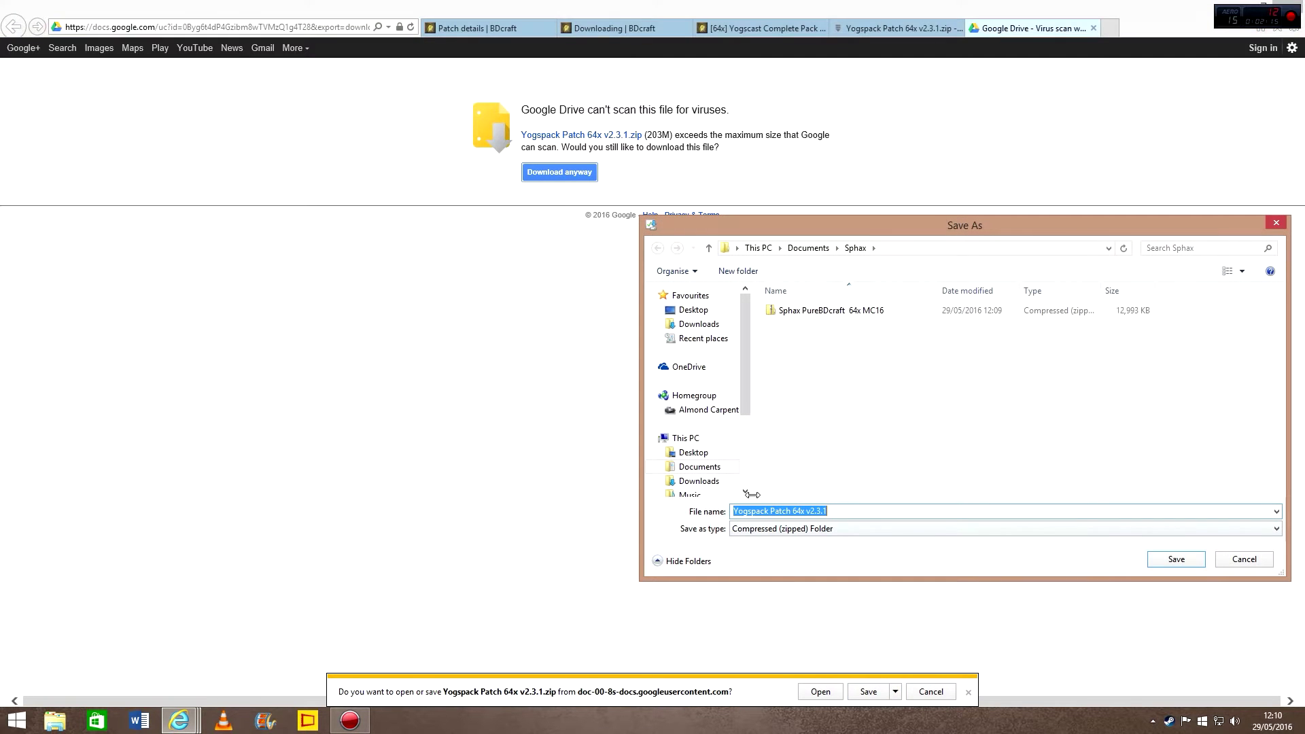
{"action": "left_click", "coordinate": [1175, 559]}
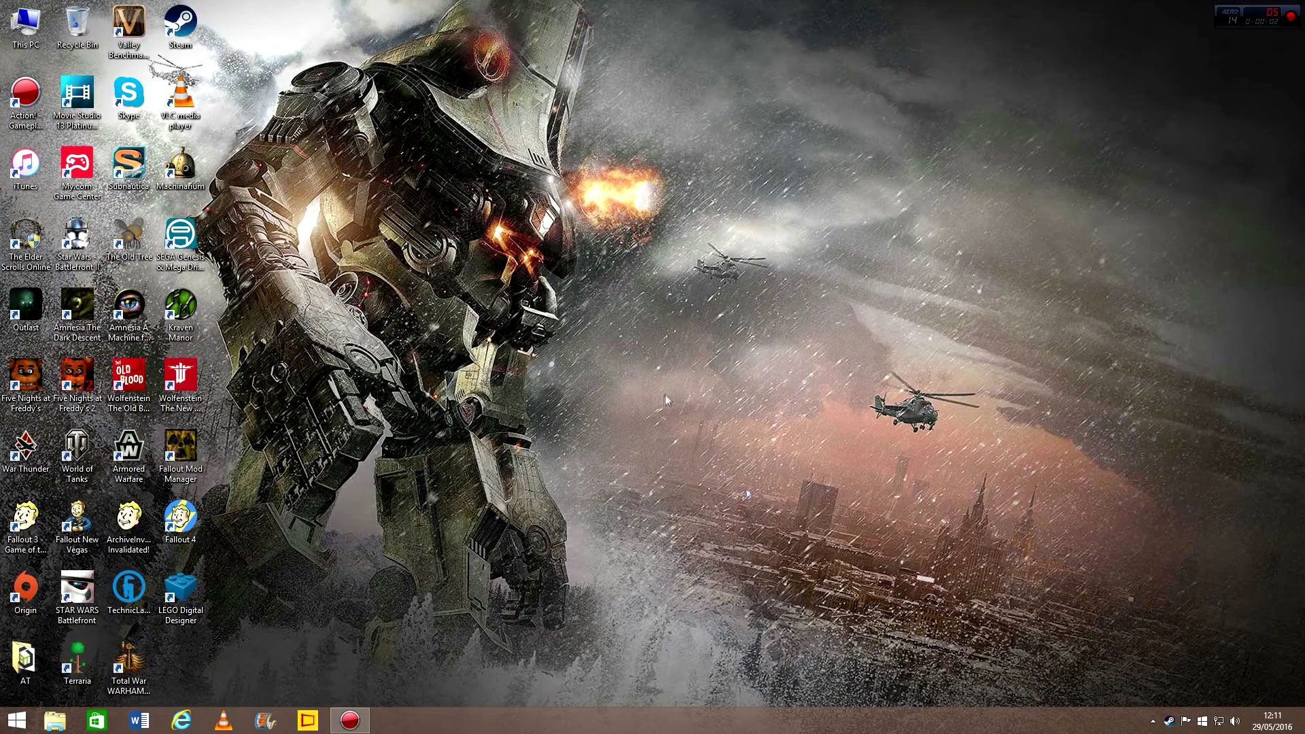
- In File Explorer, move the Sphax PureBDcraft 64x MC16 and Yogspack Patch 64x v2.3.1 archives from Documents\Sphax to the desktop and close the folder
{"action": "left_click", "coordinate": [60, 717]}
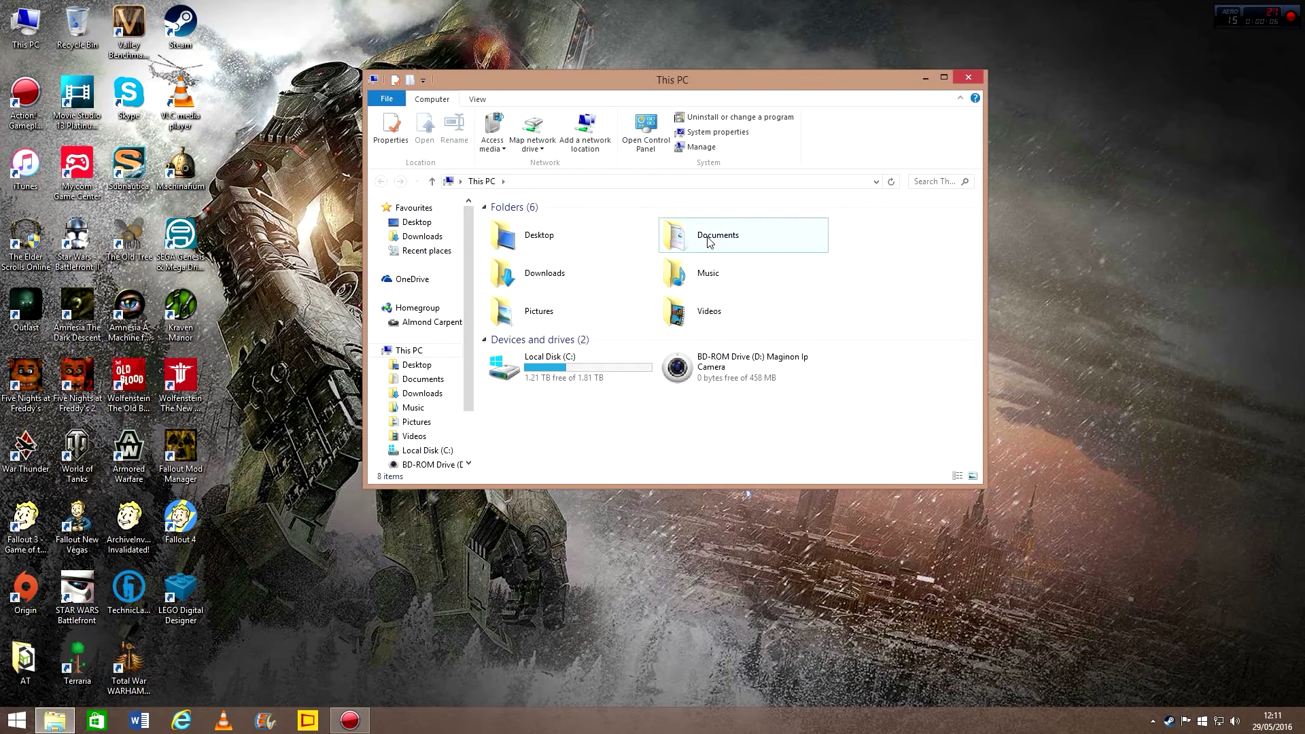
{"action": "double_click", "coordinate": [708, 238]}
{"action": "scroll", "coordinate": [578, 353], "scroll_direction": "down", "scroll_amount": 3}
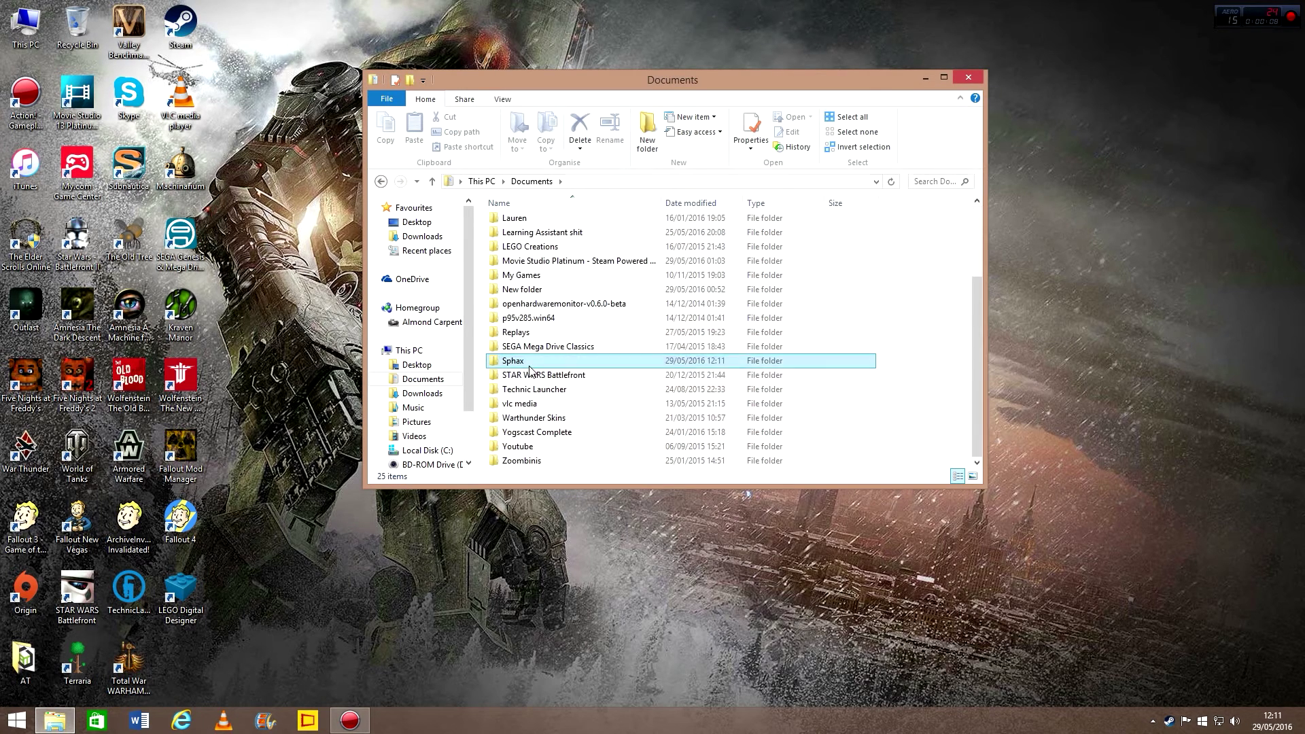
{"action": "double_click", "coordinate": [514, 361]}
{"action": "left_click_drag", "start_coordinate": [606, 91], "coordinate": [582, 412]}
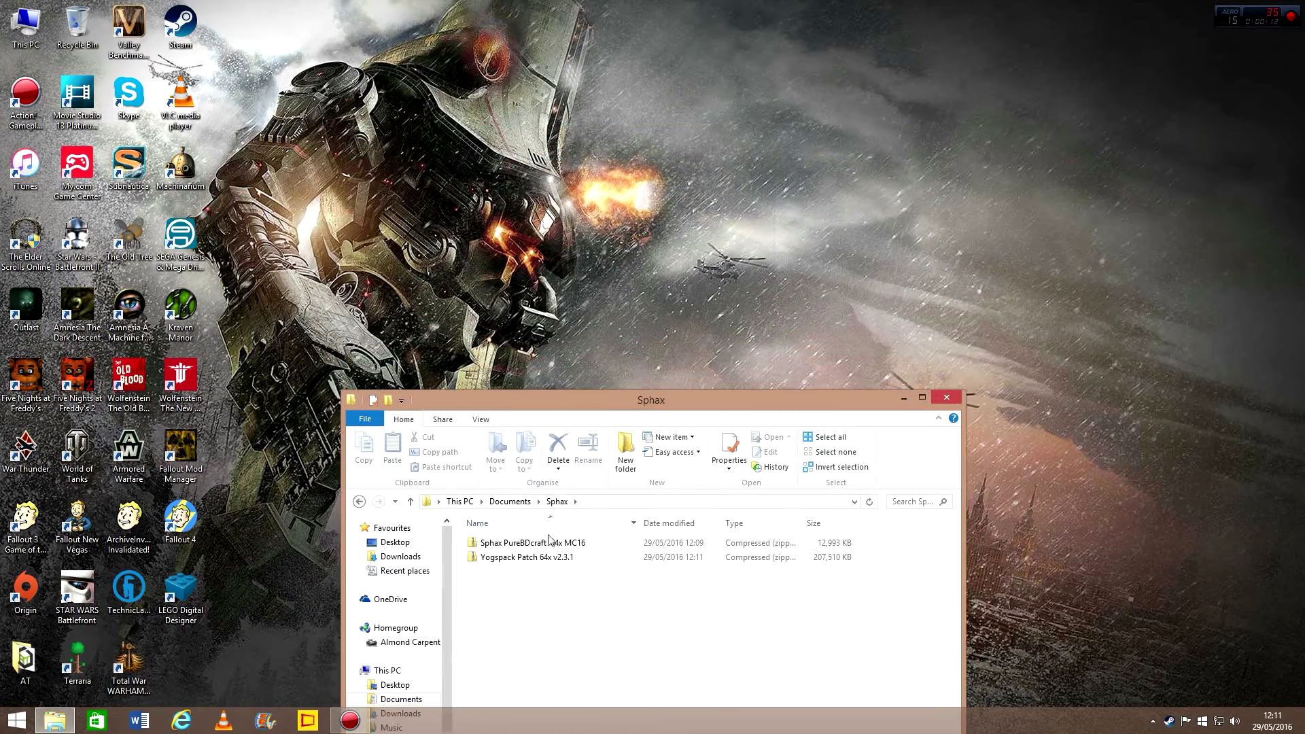
{"action": "left_click_drag", "start_coordinate": [523, 542], "coordinate": [648, 205]}
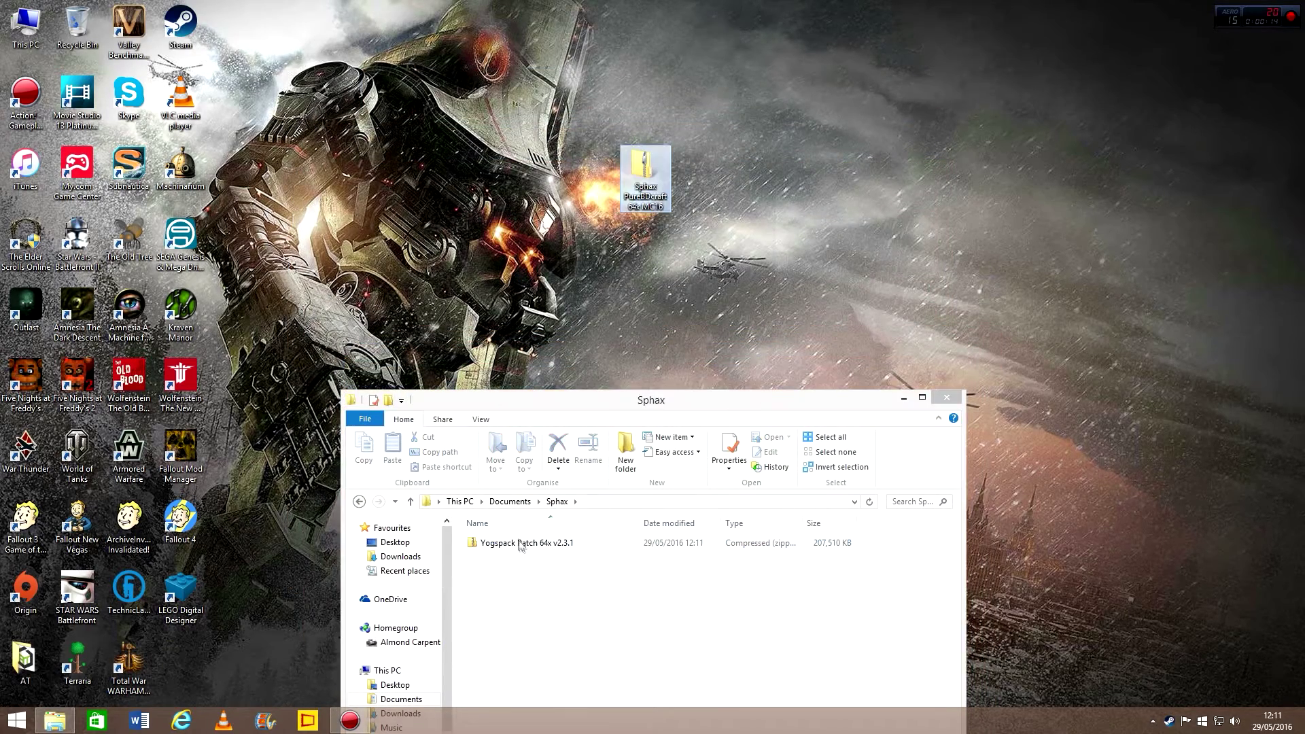
{"action": "left_click_drag", "start_coordinate": [519, 544], "coordinate": [790, 178]}
{"action": "left_click", "coordinate": [941, 398]}
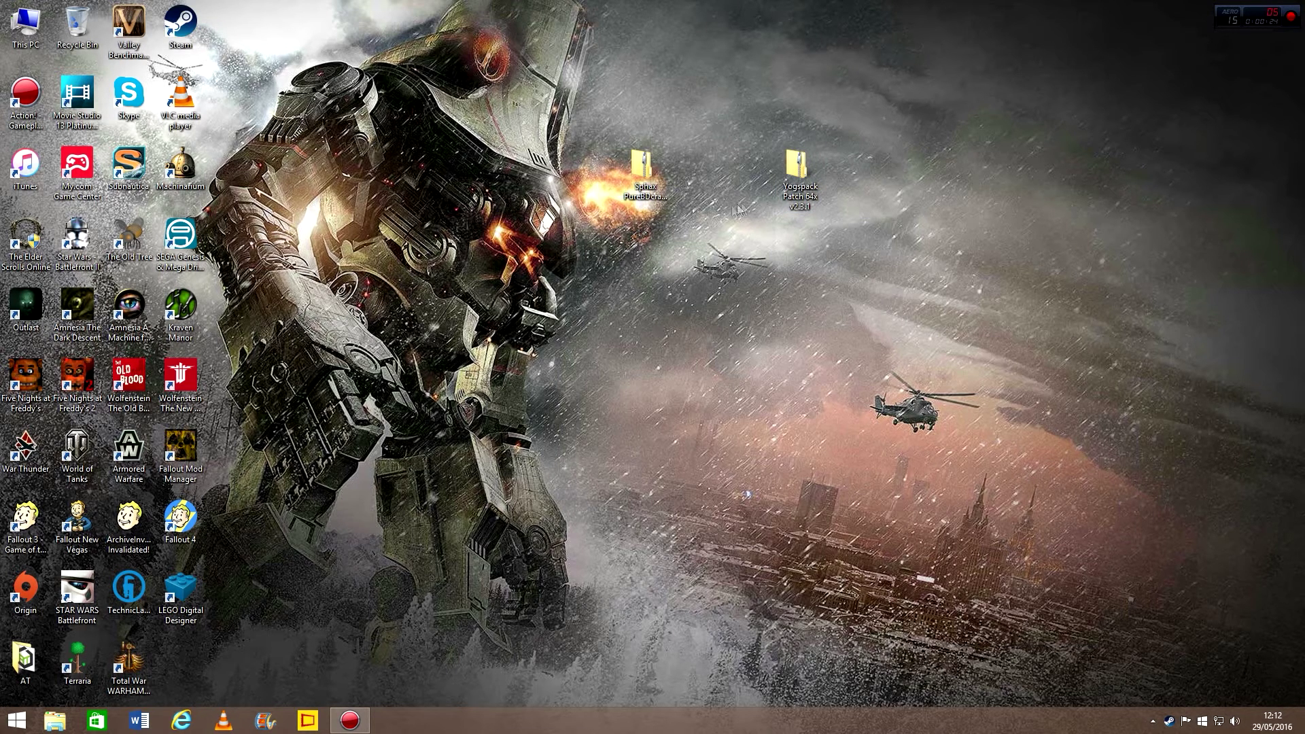
- Open the Yogspack patch and Sphax PureBDcraft archives in 7-Zip and arrange their two windows side by side
{"action": "right_click", "coordinate": [801, 210]}
{"action": "mouse_move", "coordinate": [833, 262]}
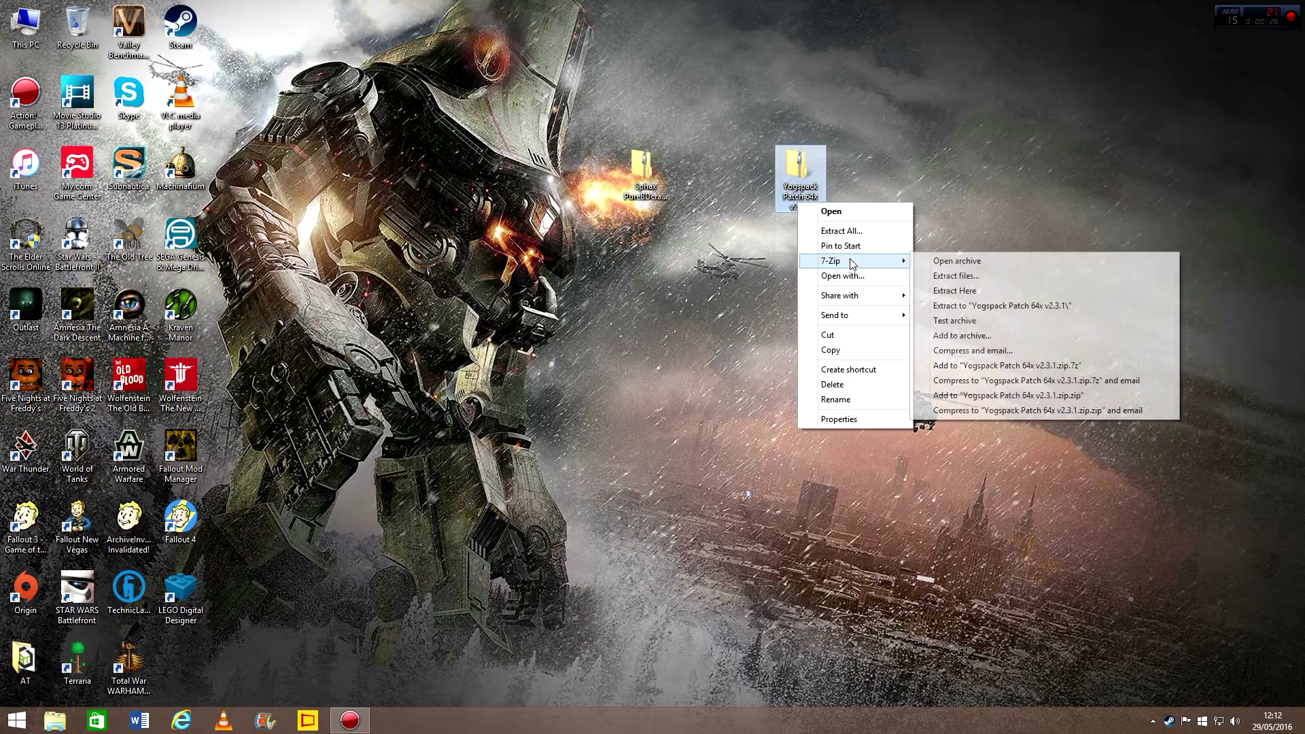
{"action": "left_click", "coordinate": [993, 265]}
{"action": "right_click", "coordinate": [634, 188]}
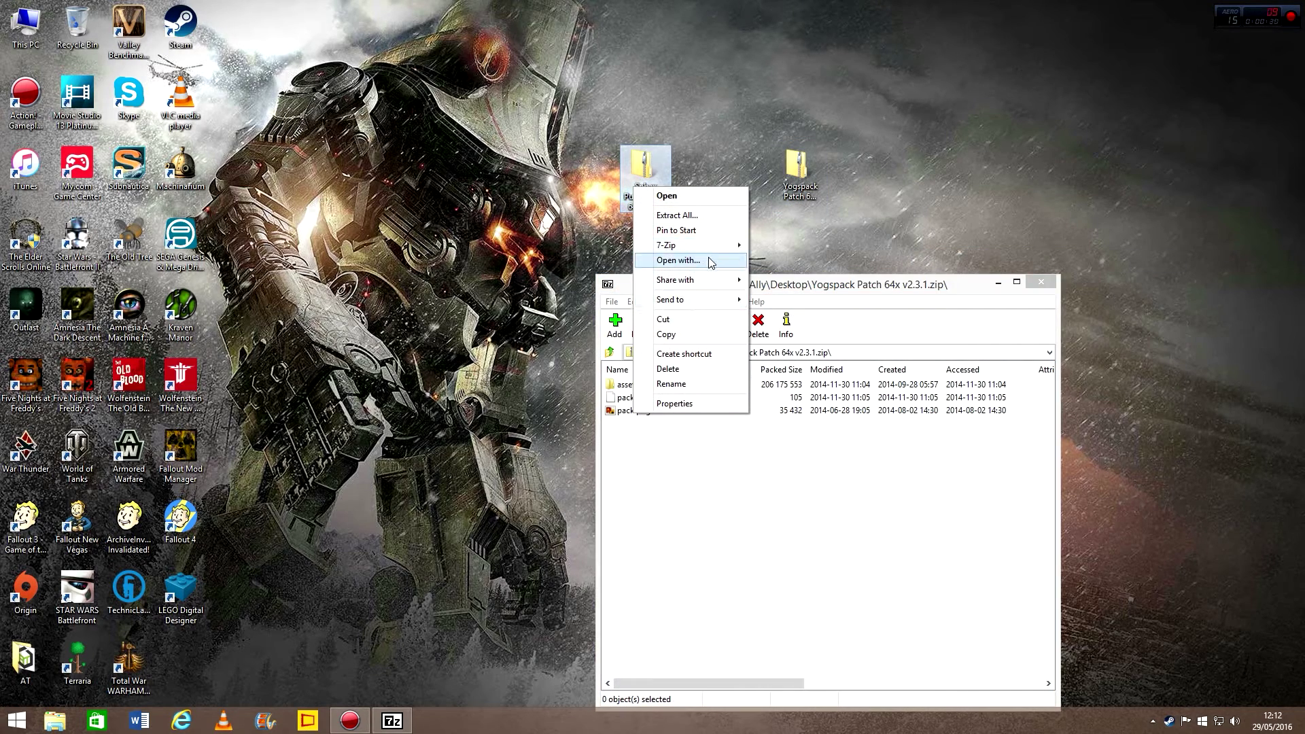
{"action": "mouse_move", "coordinate": [736, 247]}
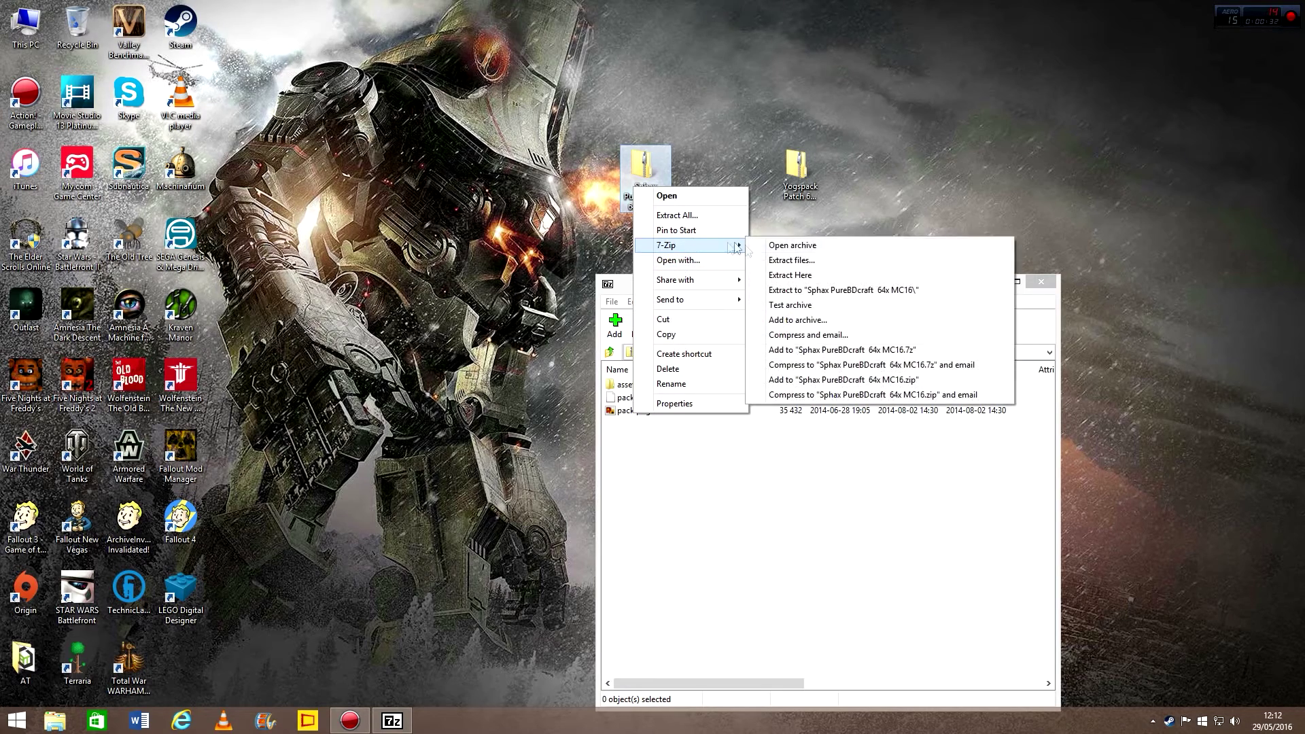
{"action": "left_click", "coordinate": [793, 244]}
{"action": "left_click_drag", "start_coordinate": [702, 282], "coordinate": [807, 228]}
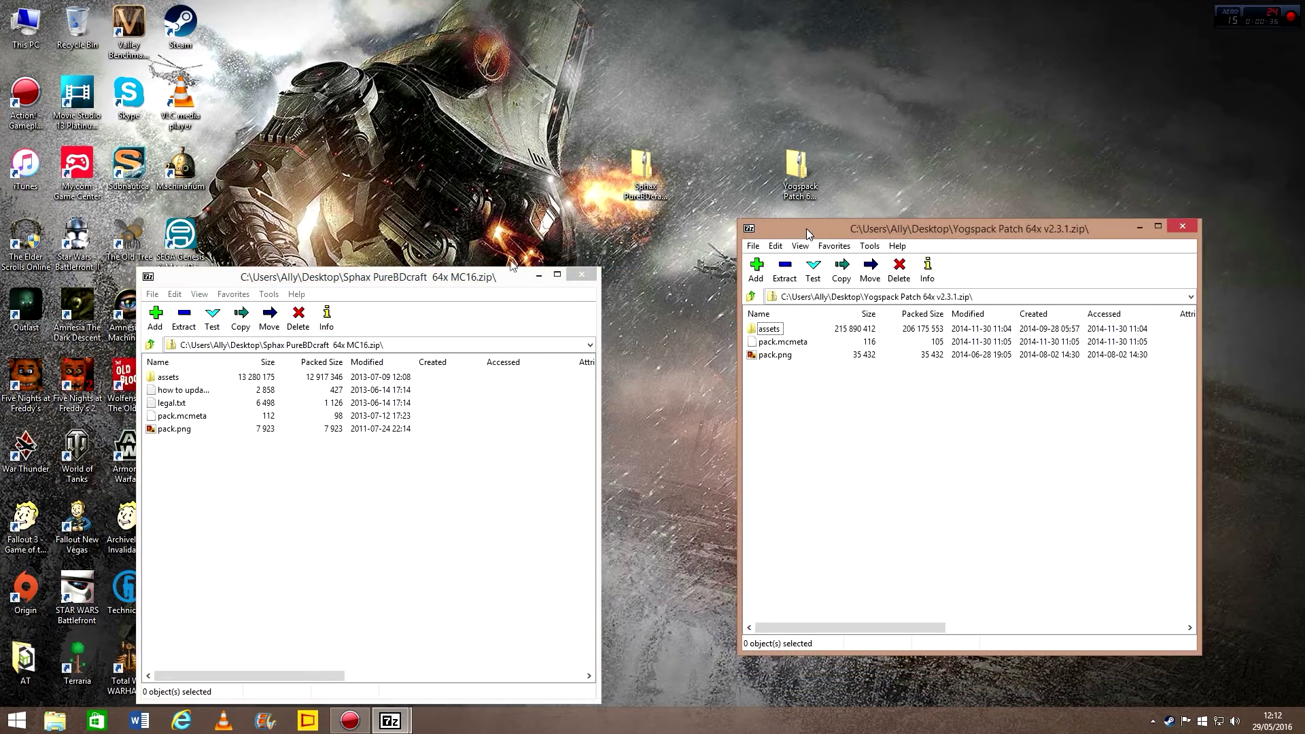
{"action": "left_click_drag", "start_coordinate": [506, 277], "coordinate": [618, 228]}
- Copy assets, pack.mcmeta and pack.png from the Yogspack patch archive into the Sphax PureBDcraft archive
{"action": "left_click", "coordinate": [804, 367]}
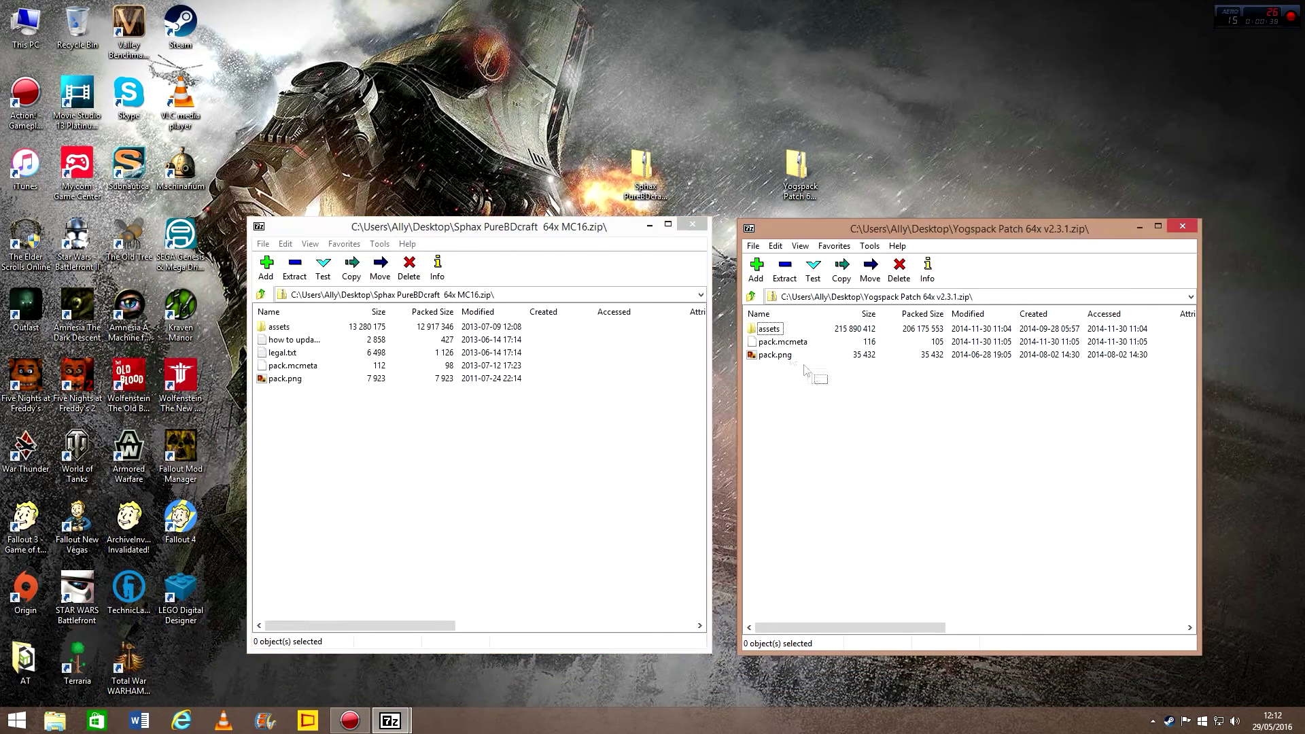
{"action": "left_click_drag", "start_coordinate": [804, 369], "coordinate": [740, 313]}
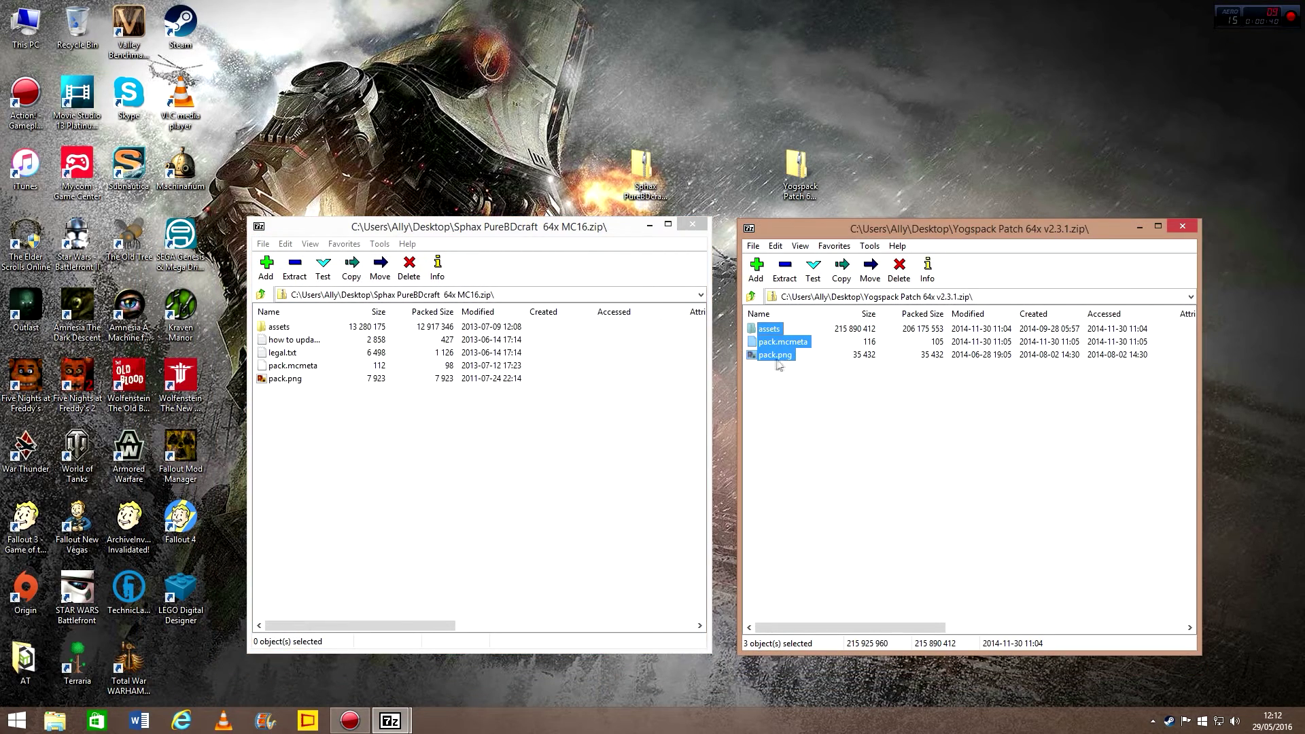
{"action": "left_click_drag", "start_coordinate": [777, 348], "coordinate": [391, 438]}
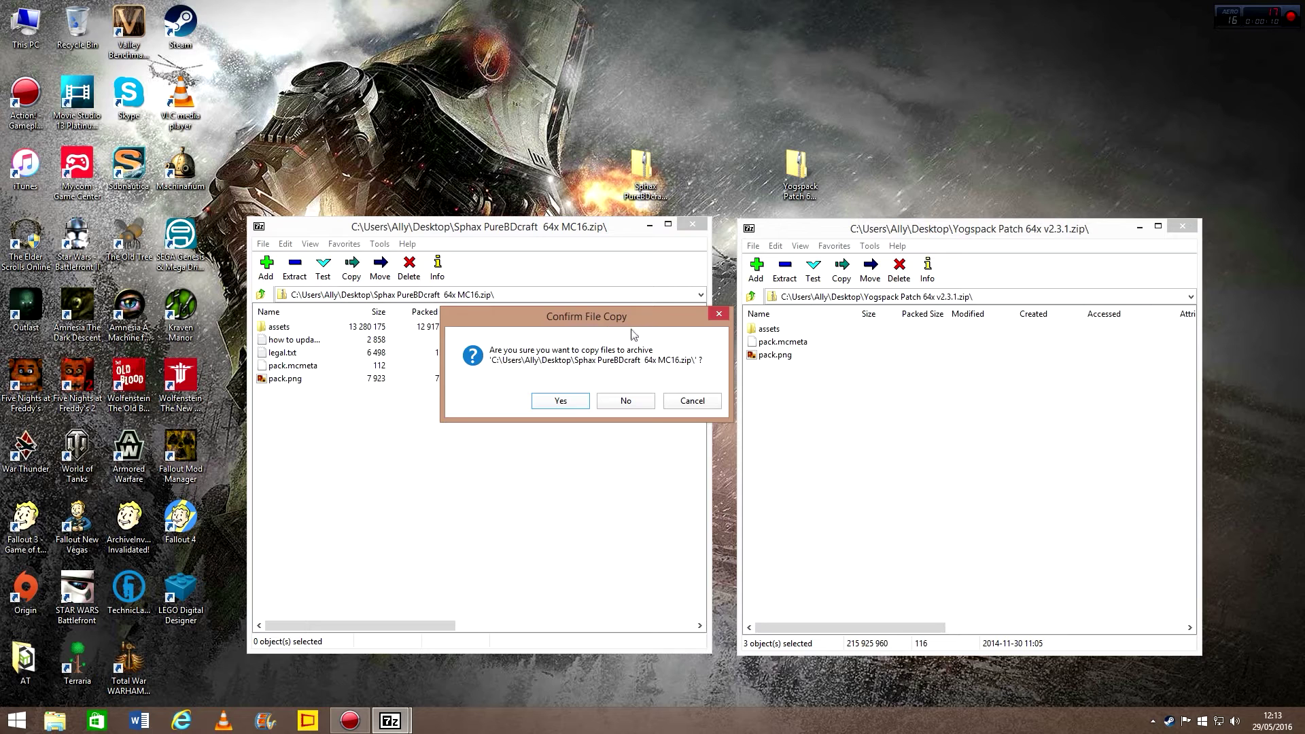
{"action": "left_click", "coordinate": [562, 401]}
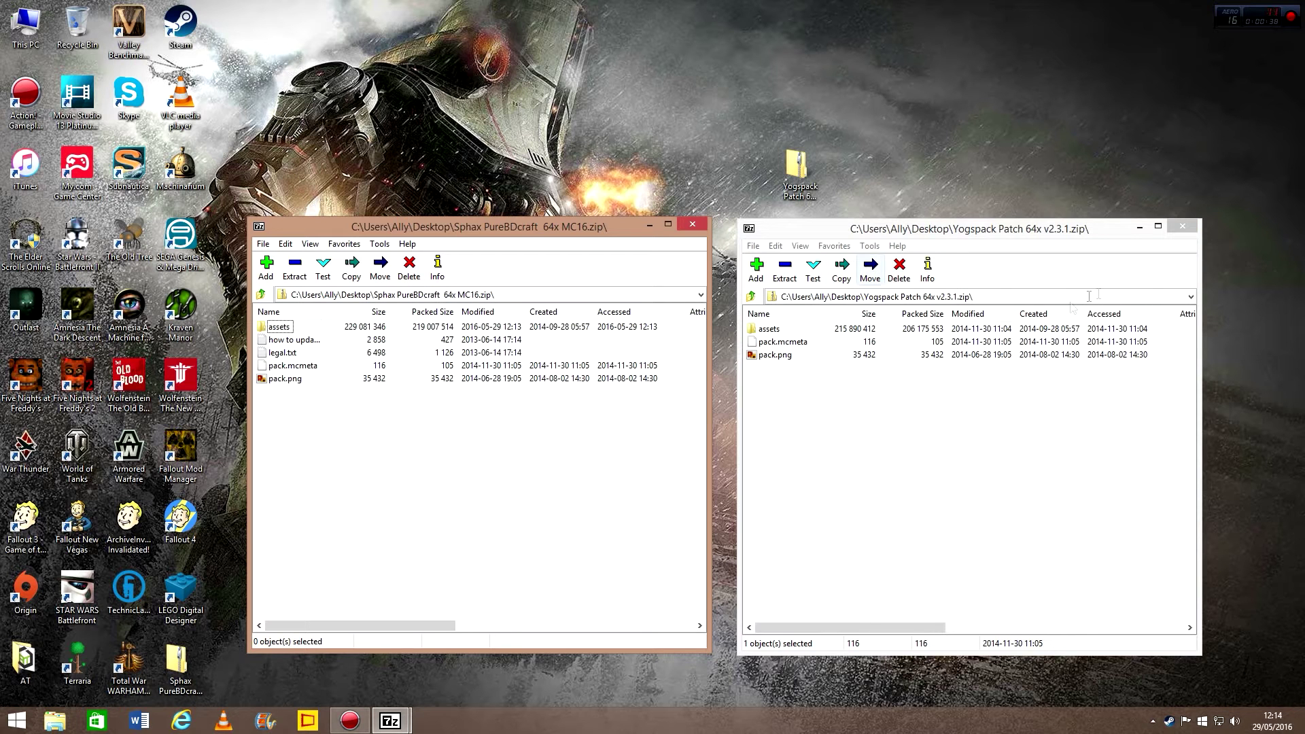
- Close both 7-Zip archive windows and delete the Yogspack Patch 64x archive from the desktop
{"action": "left_click", "coordinate": [1183, 225]}
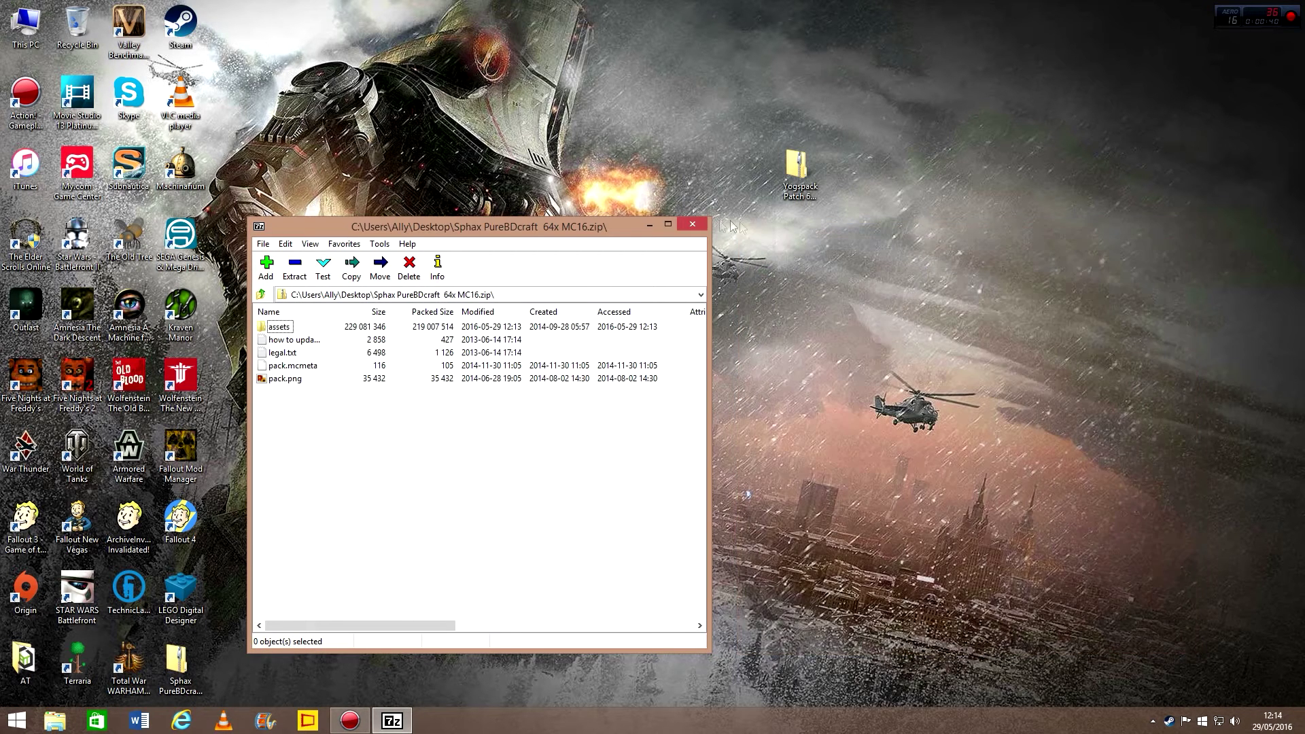
{"action": "left_click", "coordinate": [695, 225]}
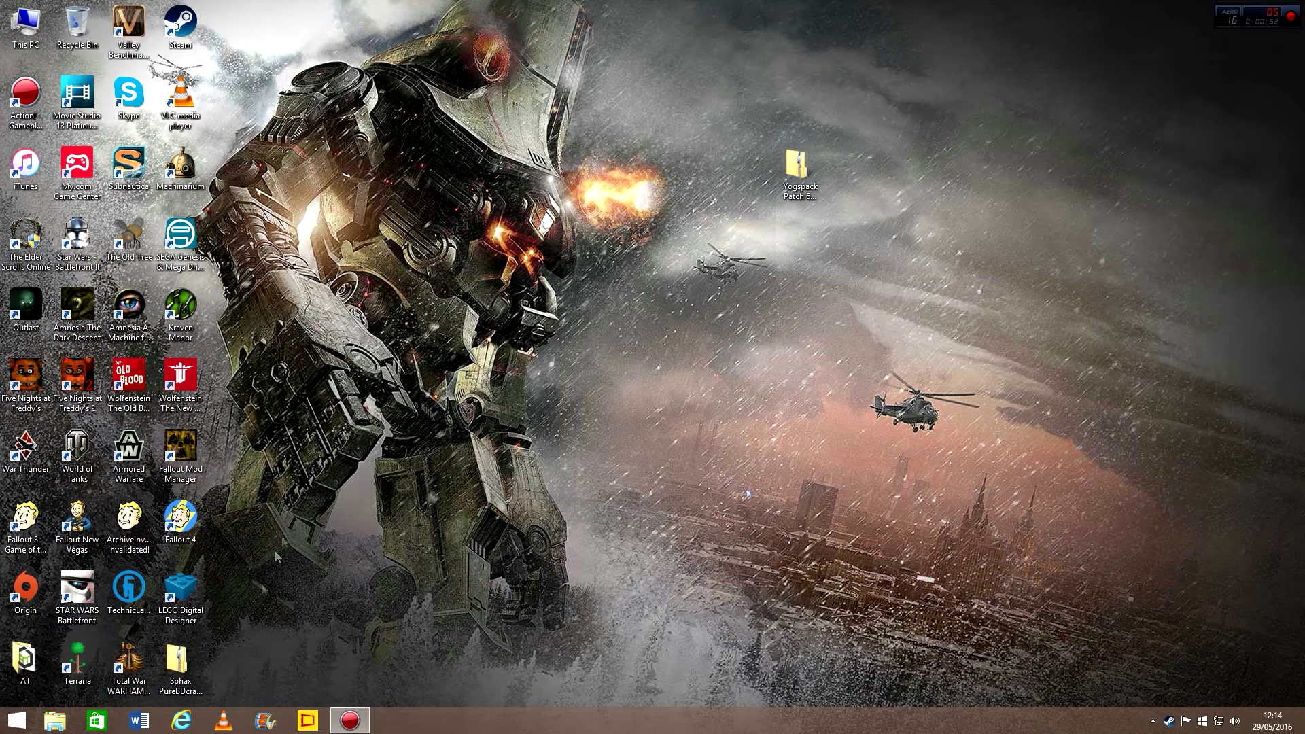
{"action": "right_click", "coordinate": [796, 188]}
{"action": "left_click", "coordinate": [830, 369]}
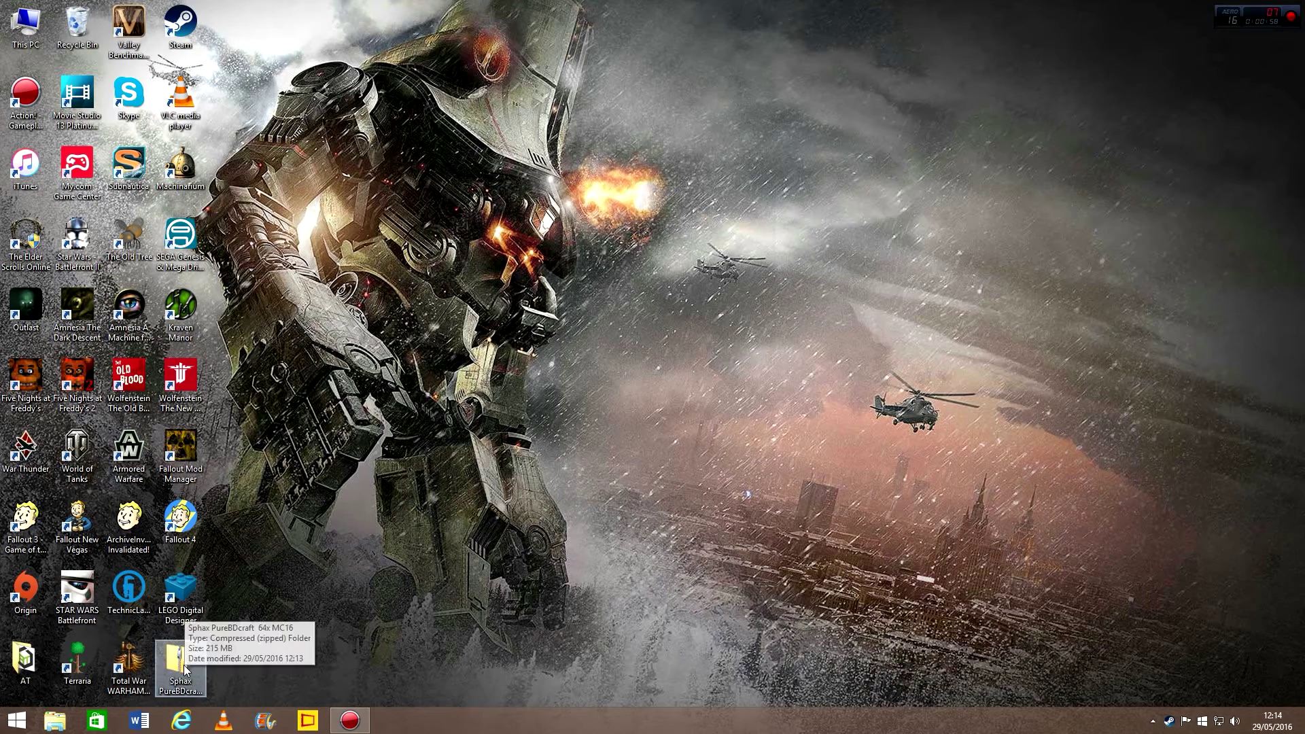
- Start ATLauncher from the AT folder on the desktop and show the installed instances
{"action": "left_click", "coordinate": [17, 719]}
{"action": "left_click", "coordinate": [128, 447]}
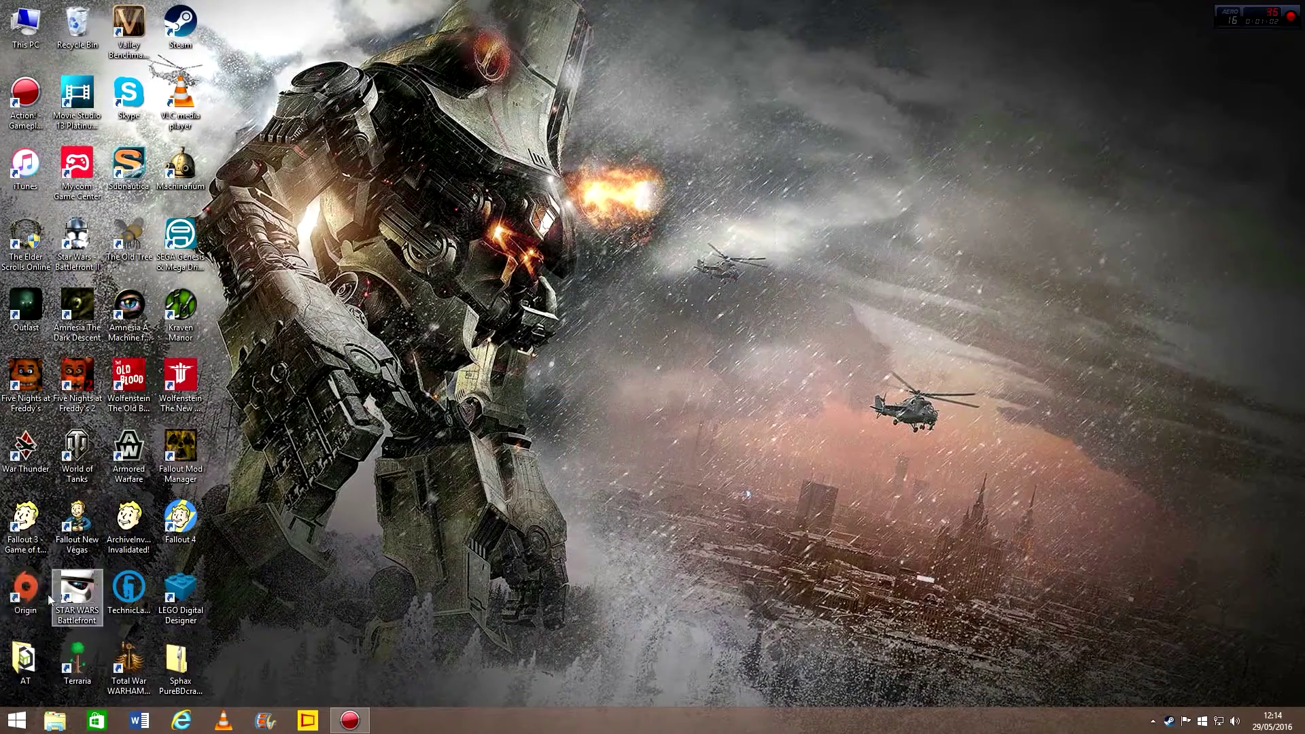
{"action": "double_click", "coordinate": [25, 656]}
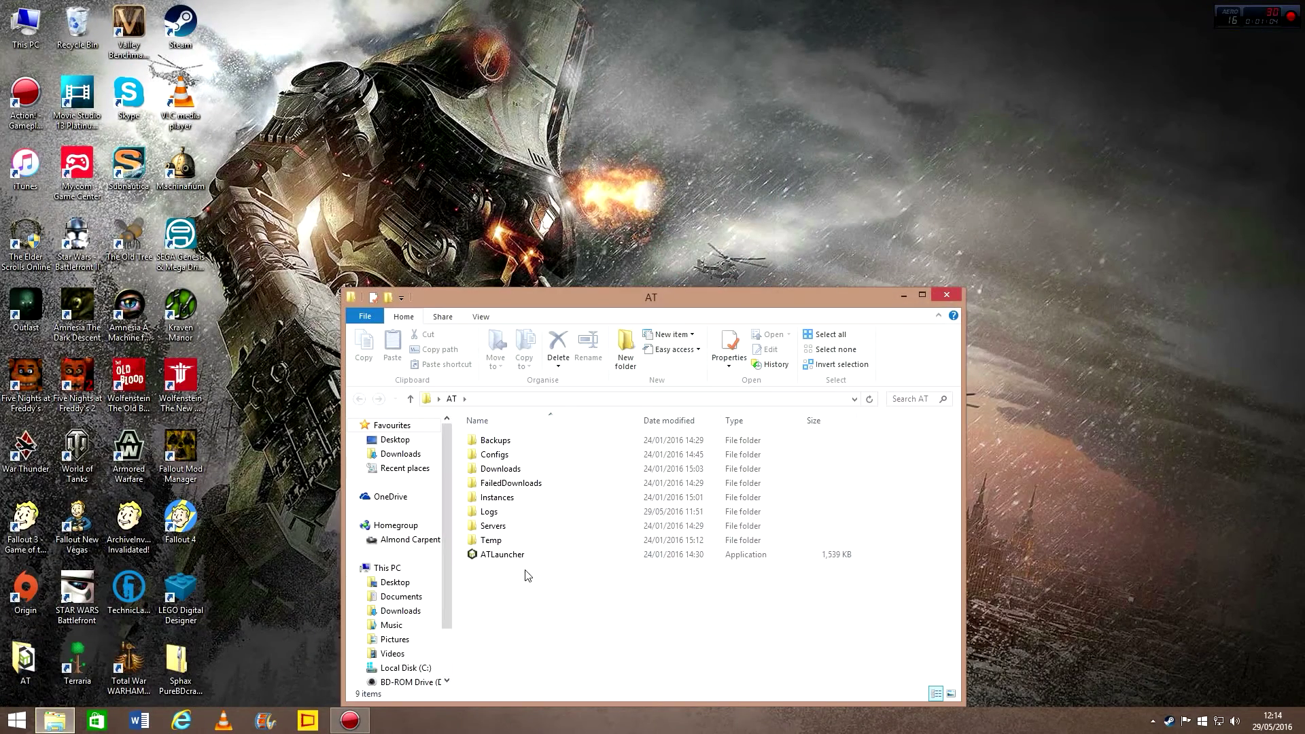
{"action": "double_click", "coordinate": [530, 557]}
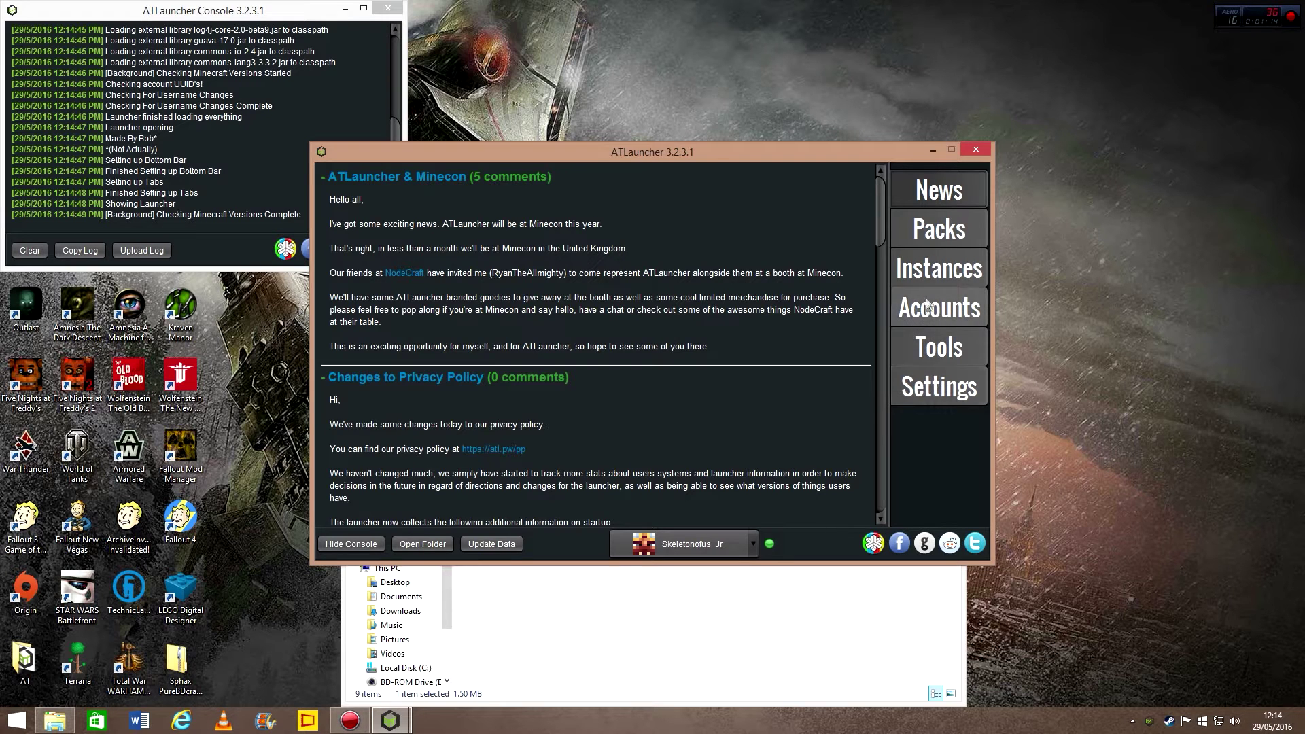
{"action": "left_click", "coordinate": [933, 270]}
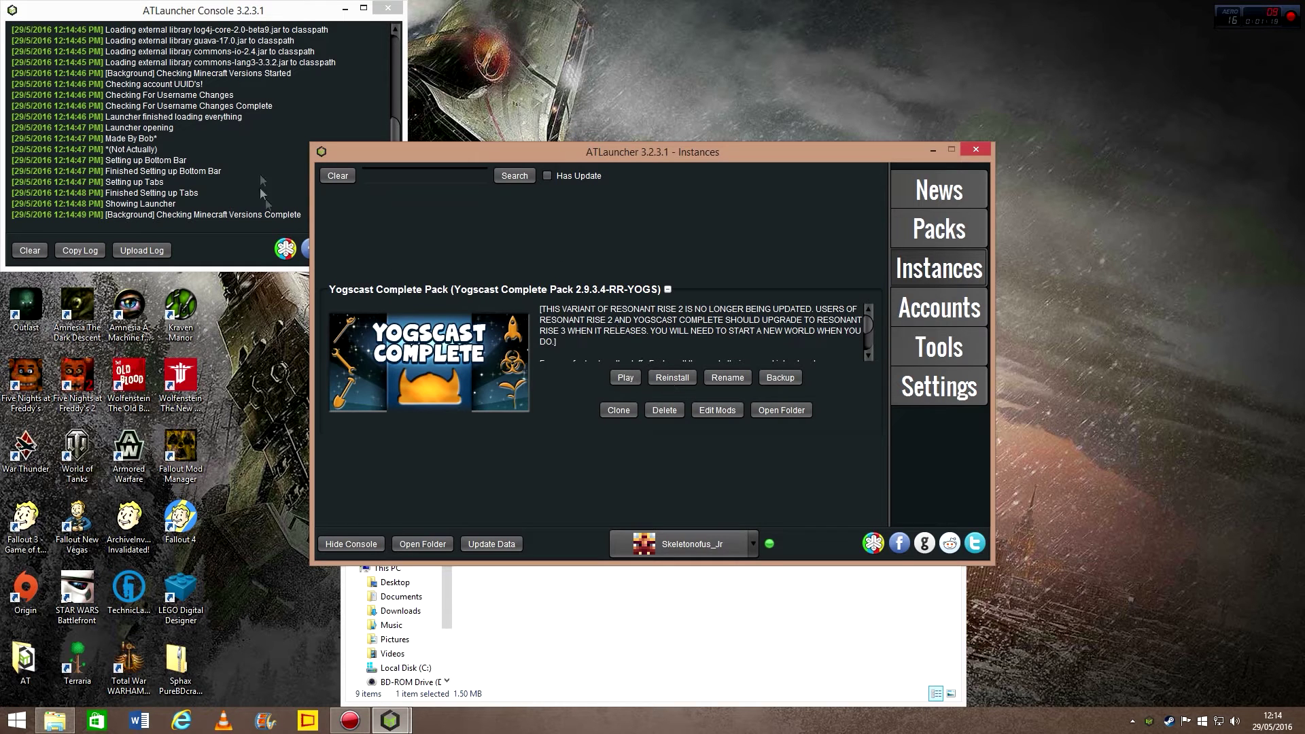
- Open the launcher's Java/Minecraft settings, examine the choices for Maximum Memory/Ram, and save the settings
{"action": "left_click", "coordinate": [948, 387]}
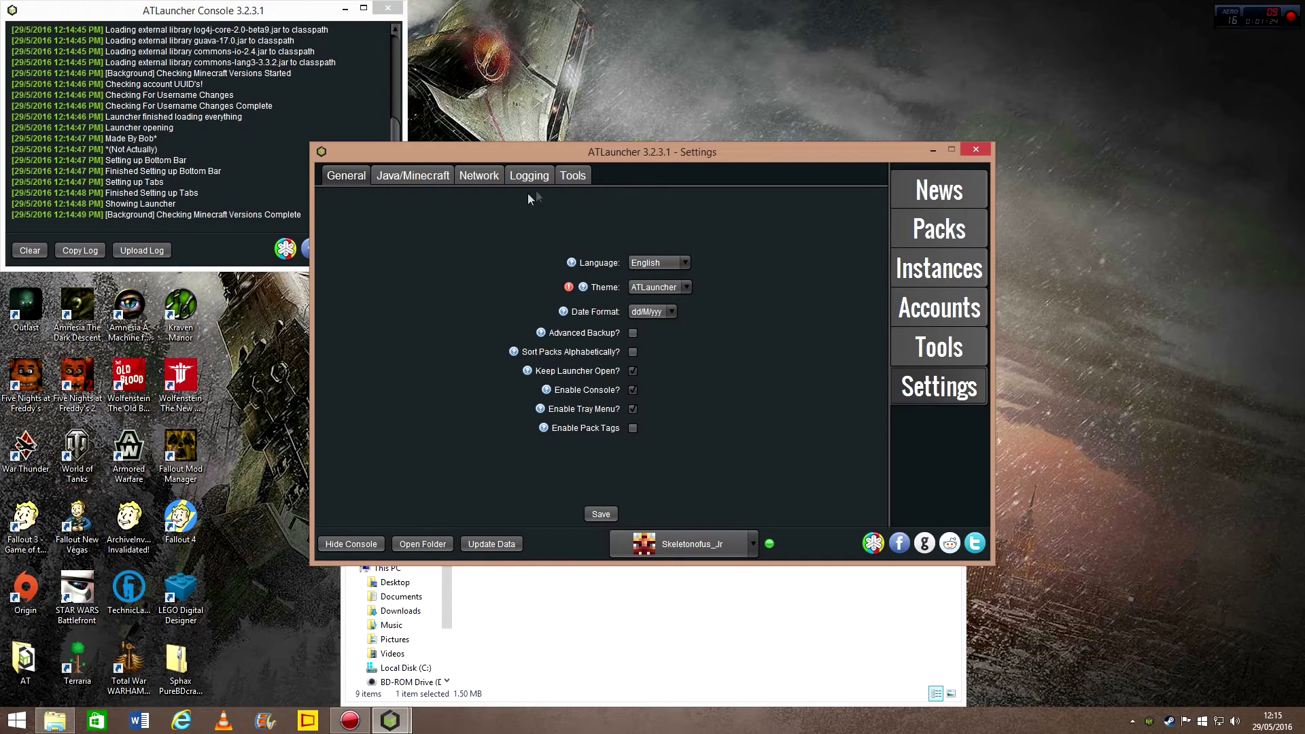
{"action": "left_click", "coordinate": [416, 175]}
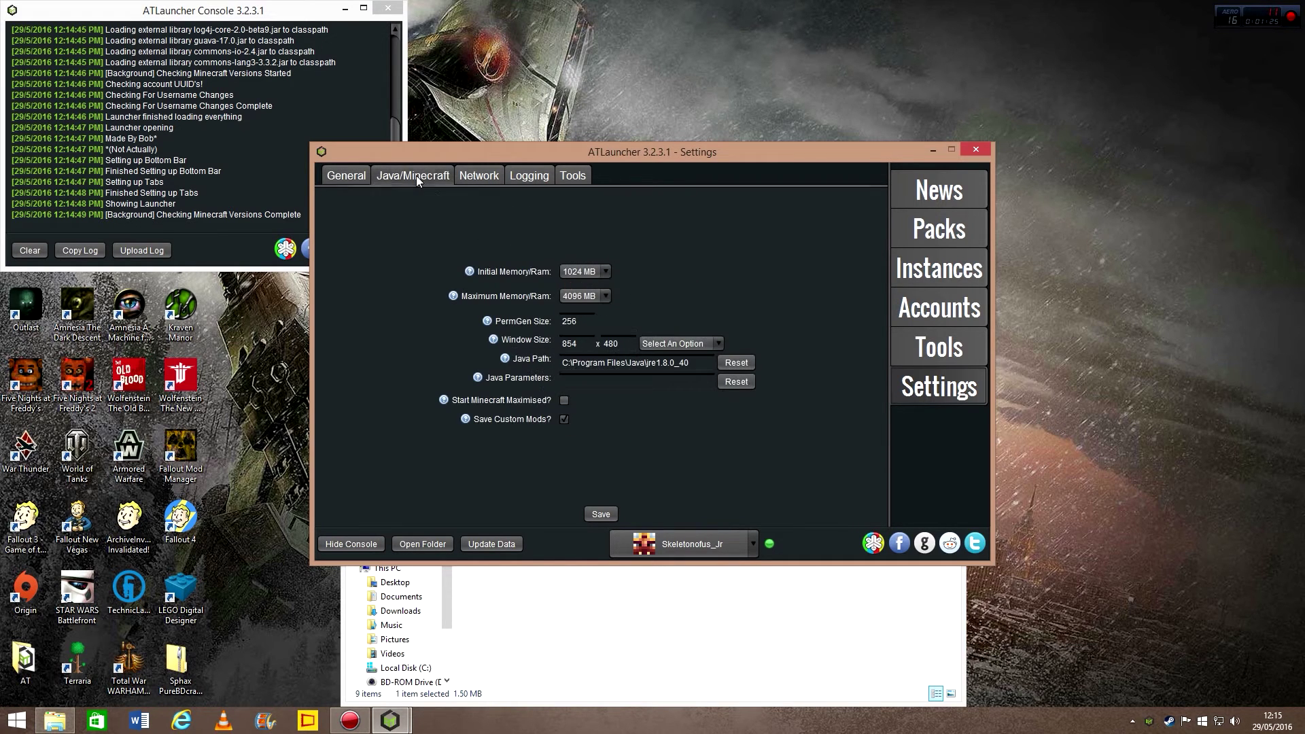
{"action": "left_click", "coordinate": [605, 297]}
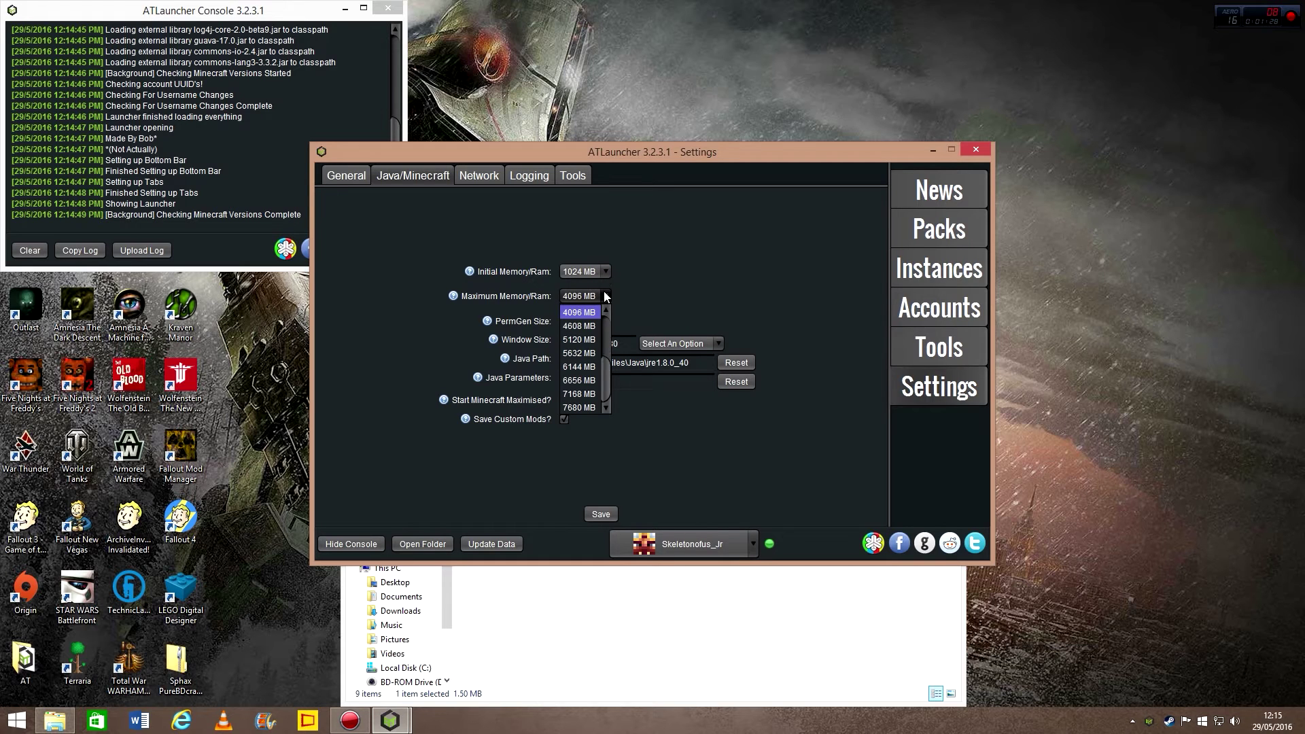
{"action": "left_click", "coordinate": [603, 298]}
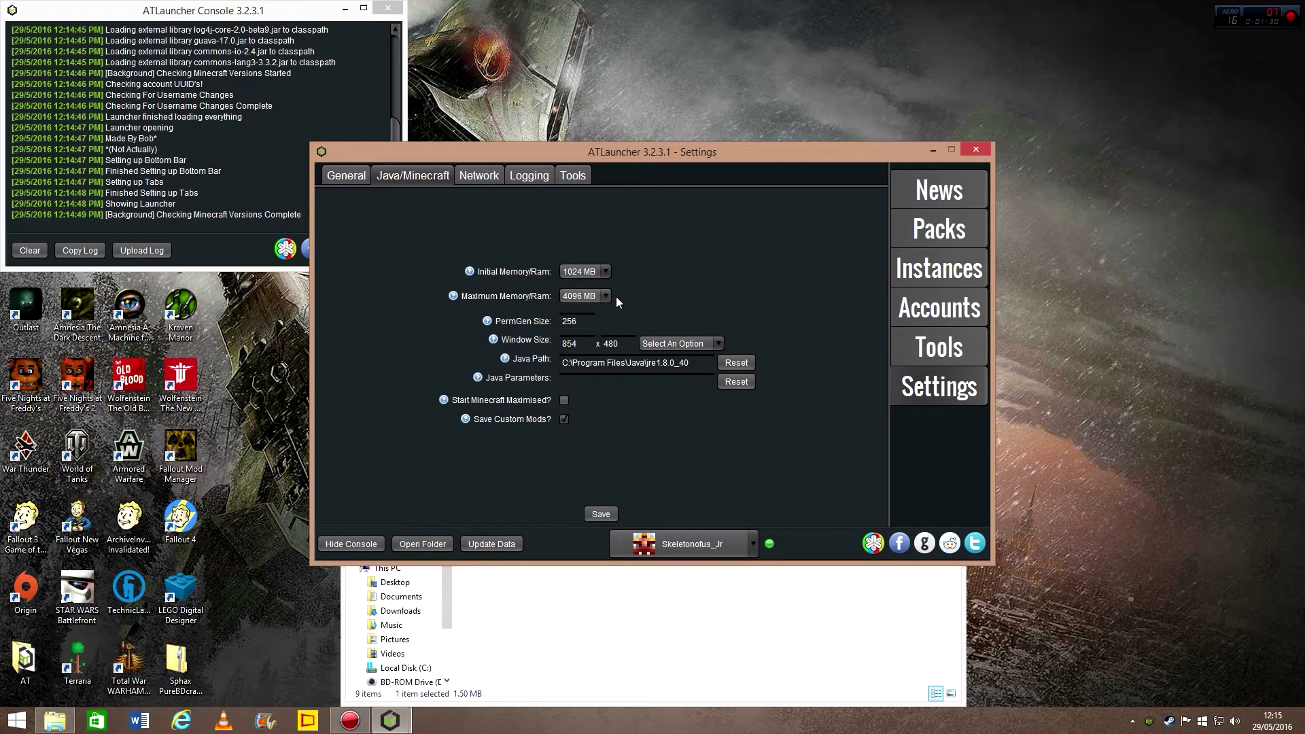
{"action": "left_click", "coordinate": [608, 298]}
{"action": "left_click", "coordinate": [606, 299]}
{"action": "left_click", "coordinate": [605, 300]}
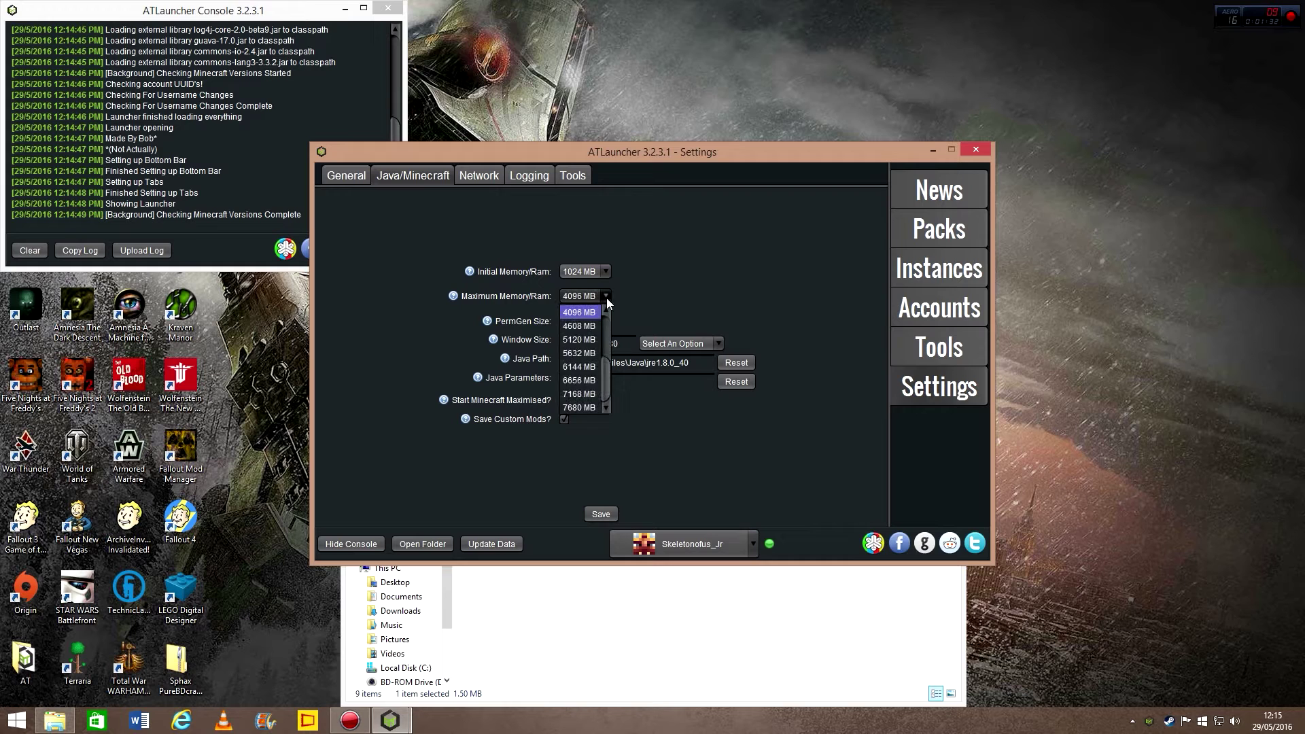
{"action": "left_click", "coordinate": [670, 288]}
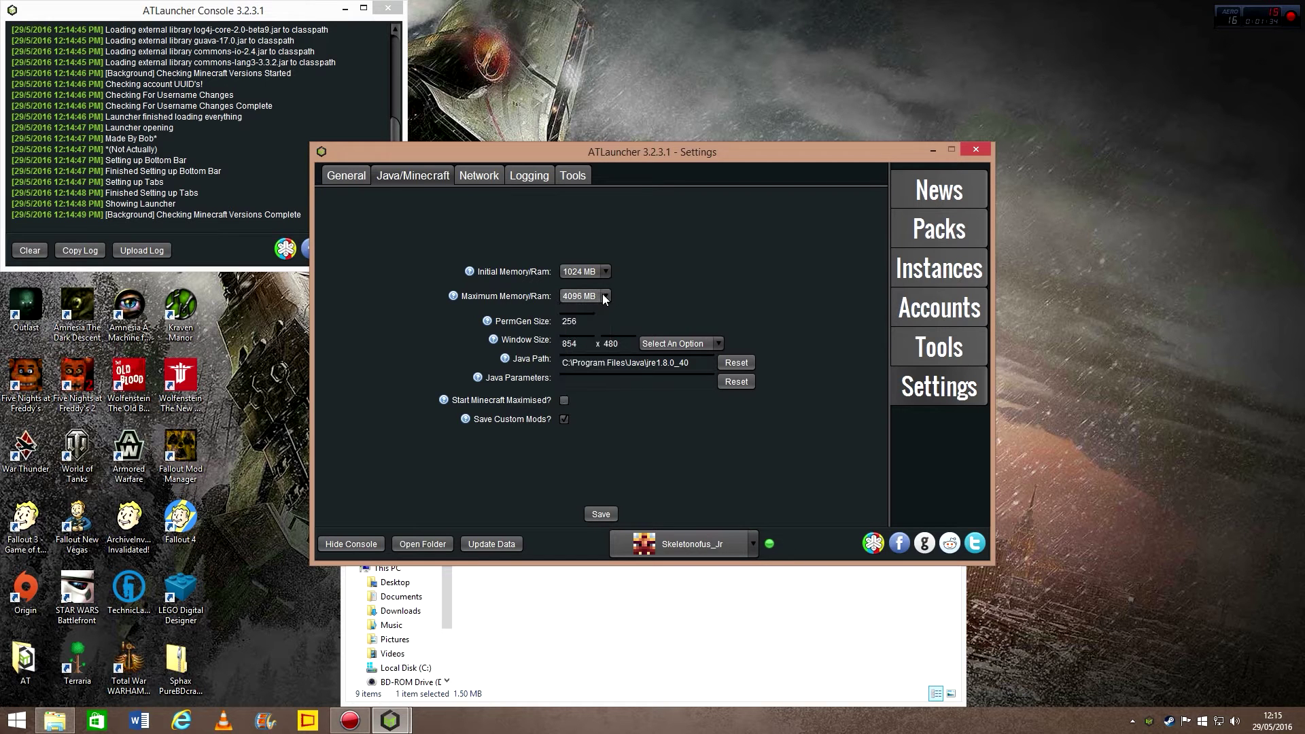
{"action": "left_click", "coordinate": [606, 297]}
{"action": "left_click", "coordinate": [644, 308]}
{"action": "left_click", "coordinate": [604, 297]}
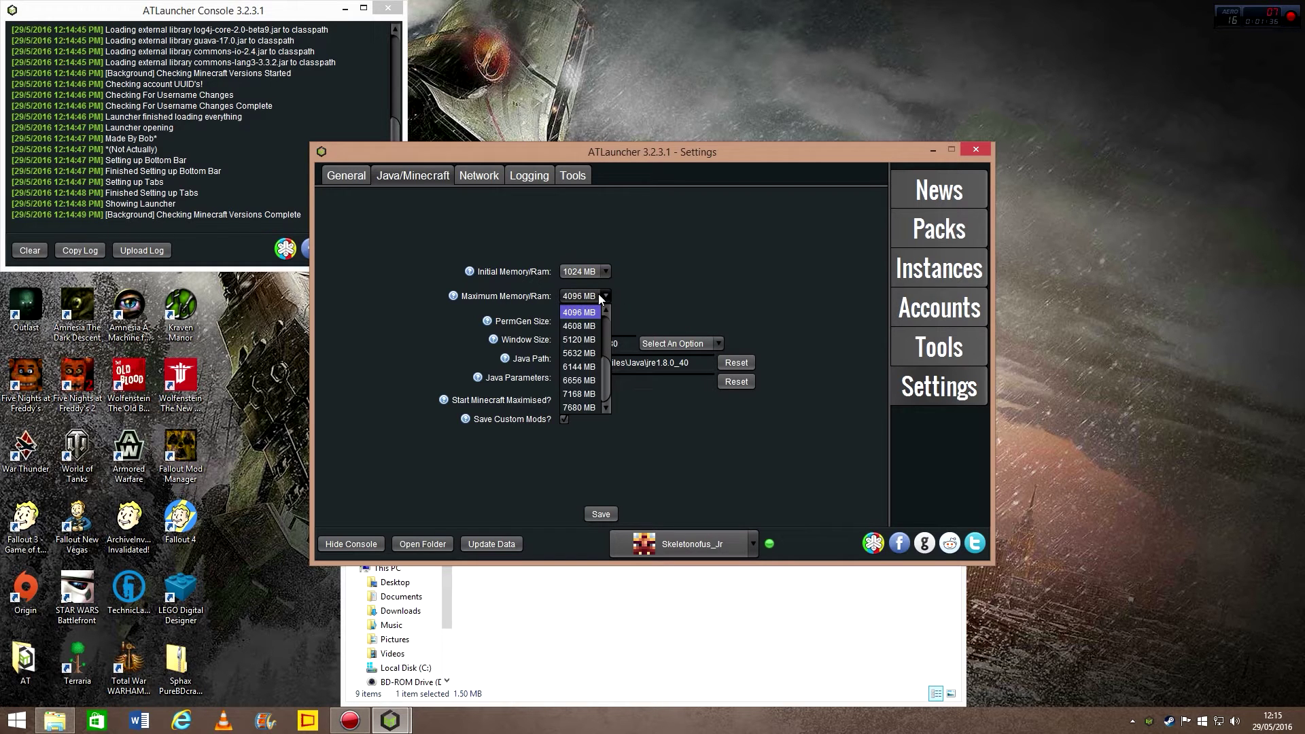
{"action": "left_click", "coordinate": [603, 297]}
{"action": "left_click", "coordinate": [603, 297]}
{"action": "left_click", "coordinate": [604, 299]}
{"action": "left_click", "coordinate": [605, 299]}
{"action": "left_click", "coordinate": [606, 299]}
{"action": "left_click", "coordinate": [607, 300]}
{"action": "left_click", "coordinate": [606, 300]}
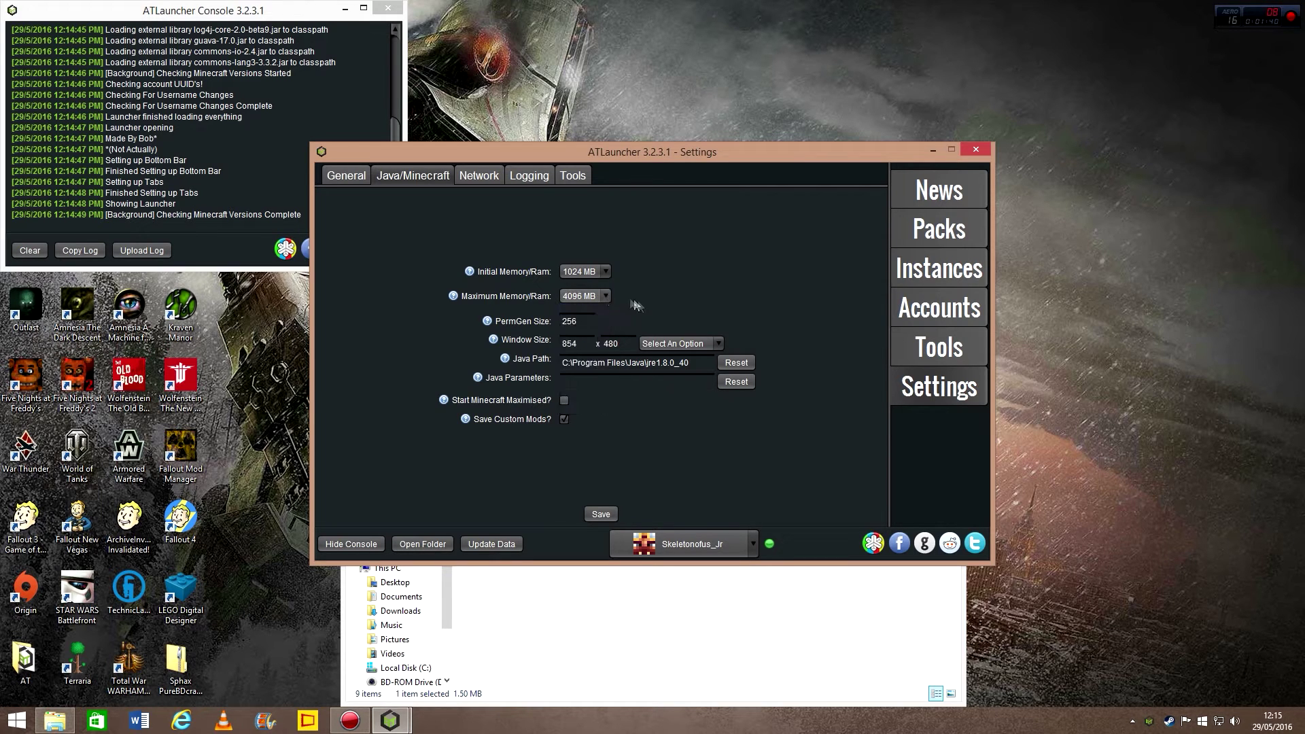
{"action": "left_click", "coordinate": [599, 515]}
- Set Maximum Memory/Ram to 4608 MB, accept the notice about allocating over 4 GB, and save the settings
{"action": "left_click", "coordinate": [602, 301]}
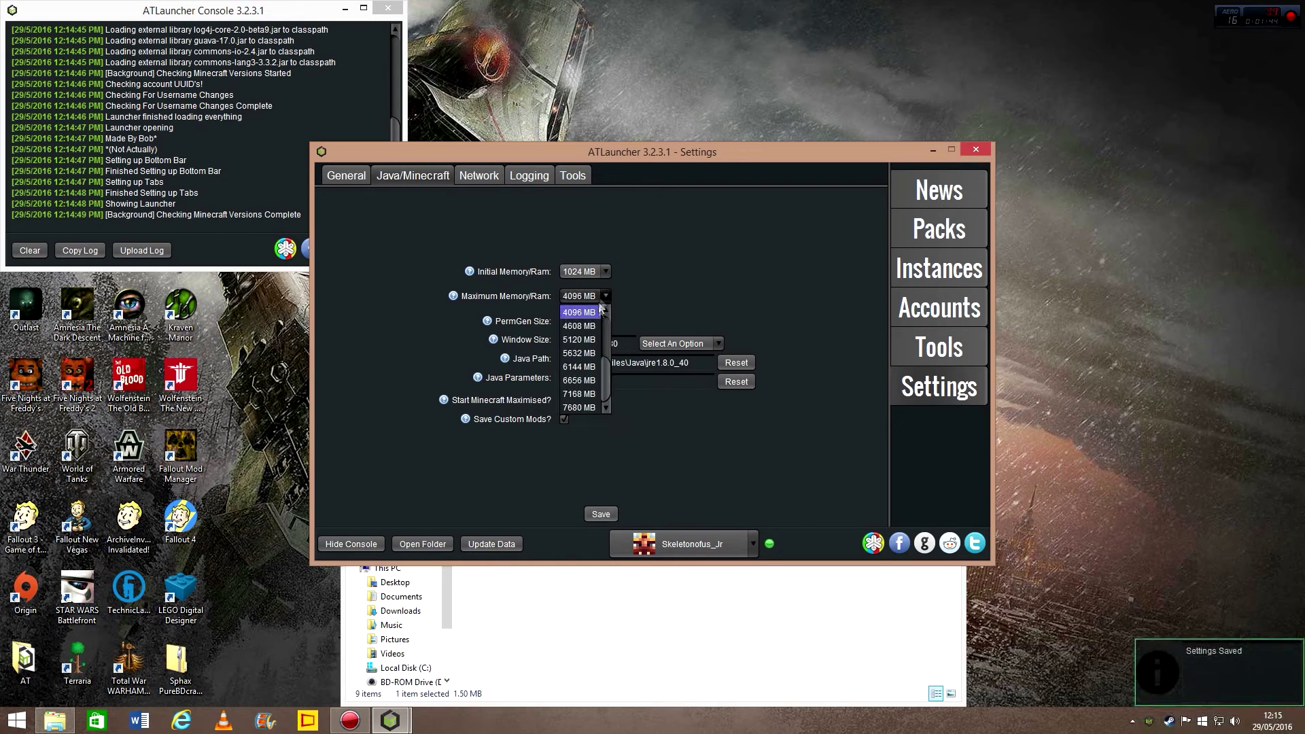
{"action": "left_click", "coordinate": [582, 327]}
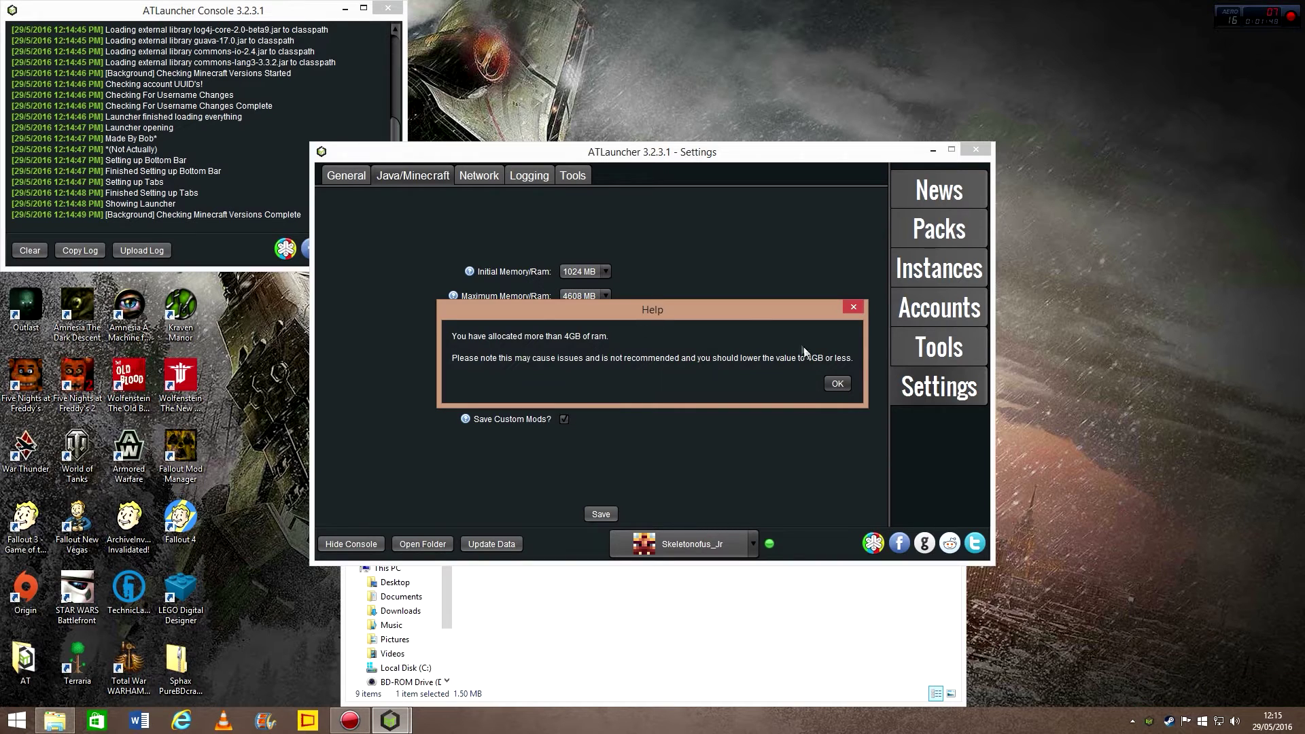
{"action": "left_click", "coordinate": [837, 383]}
{"action": "left_click", "coordinate": [601, 514]}
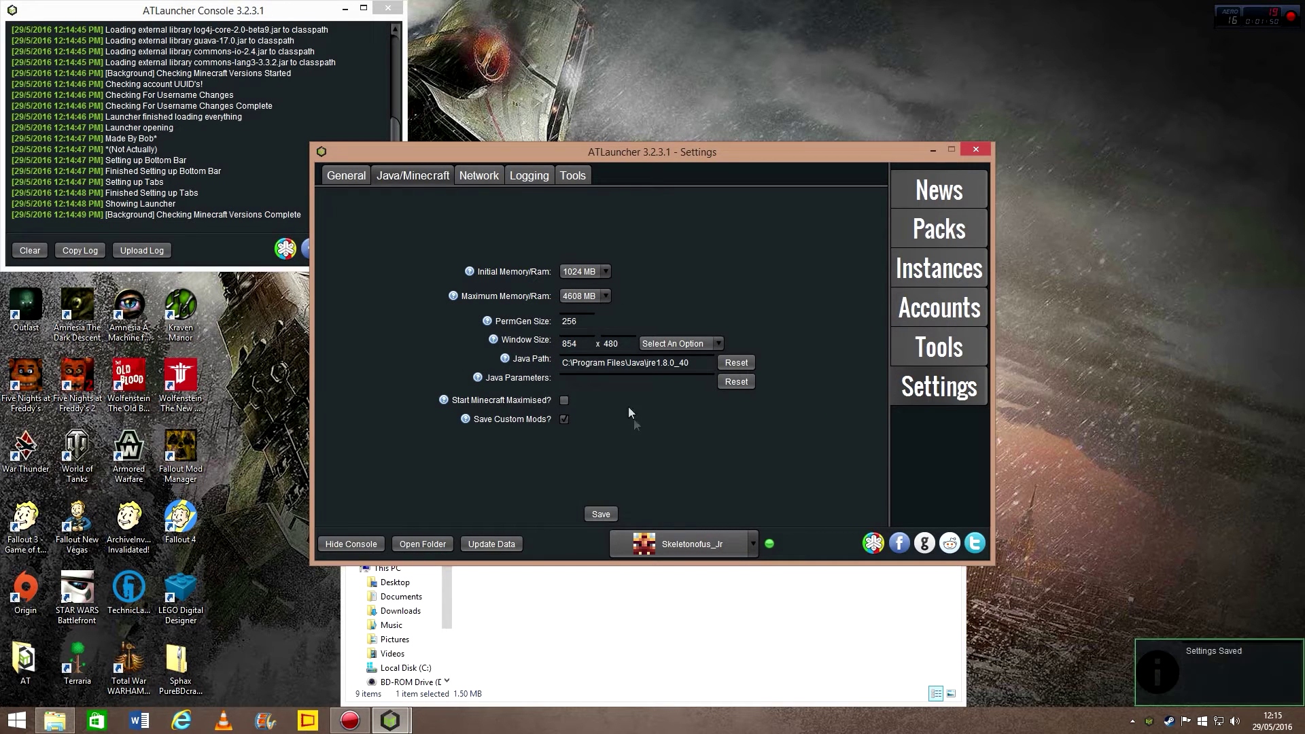
- Return to the installed instances, put away the AT folder window and launch the Yogscast Complete Pack
{"action": "left_click", "coordinate": [348, 175]}
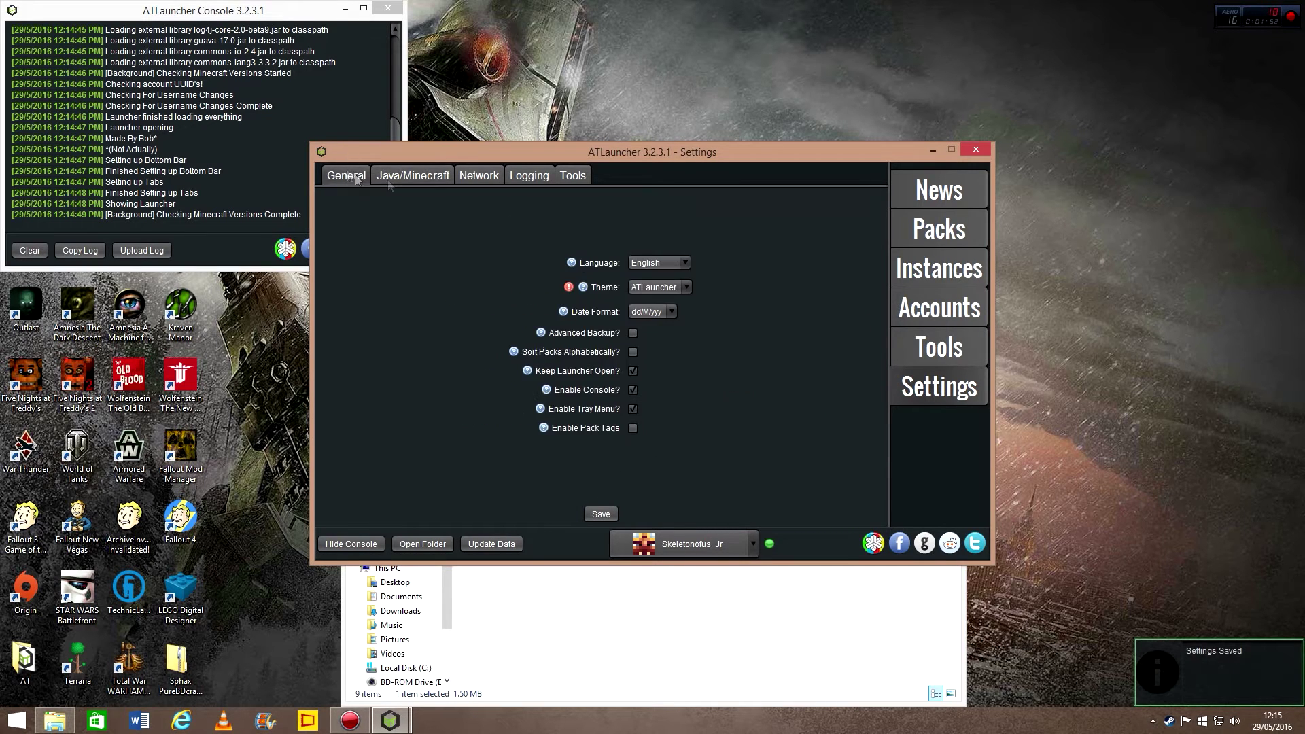
{"action": "left_click", "coordinate": [937, 277]}
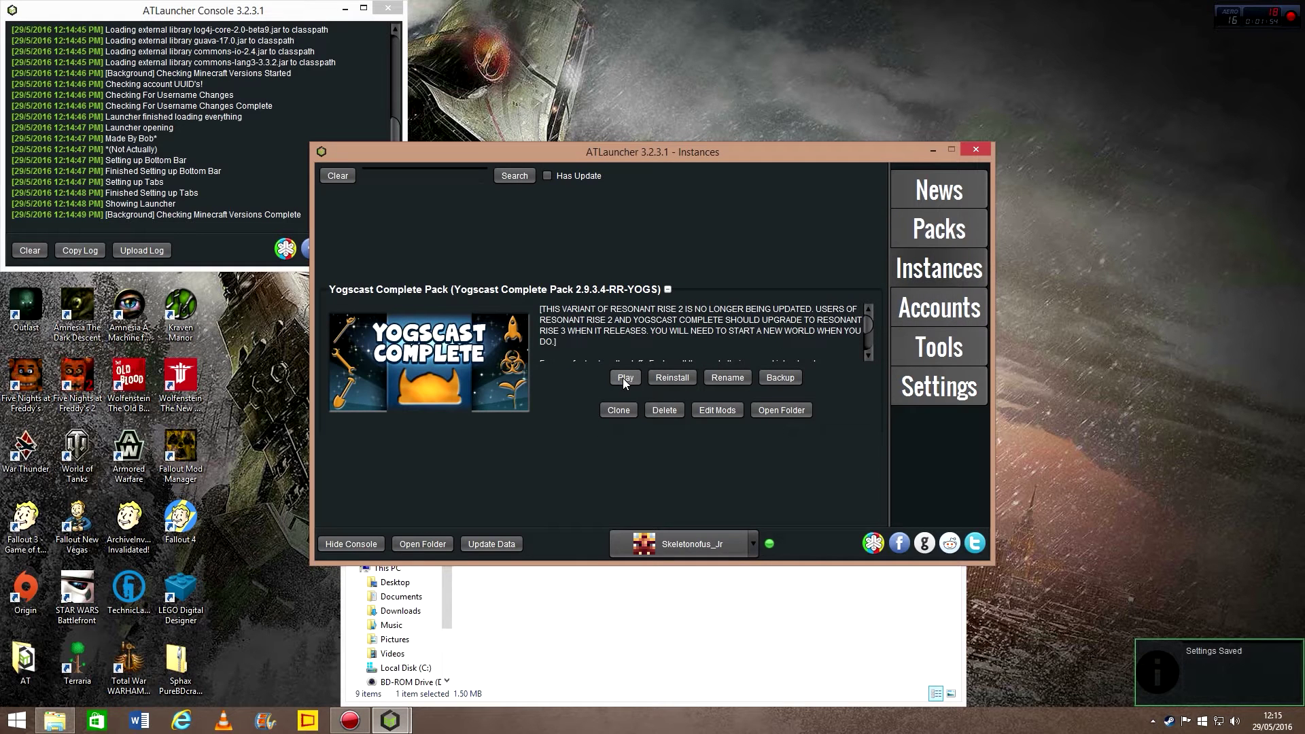
{"action": "left_click", "coordinate": [629, 591]}
{"action": "key", "text": "alt+Tab"}
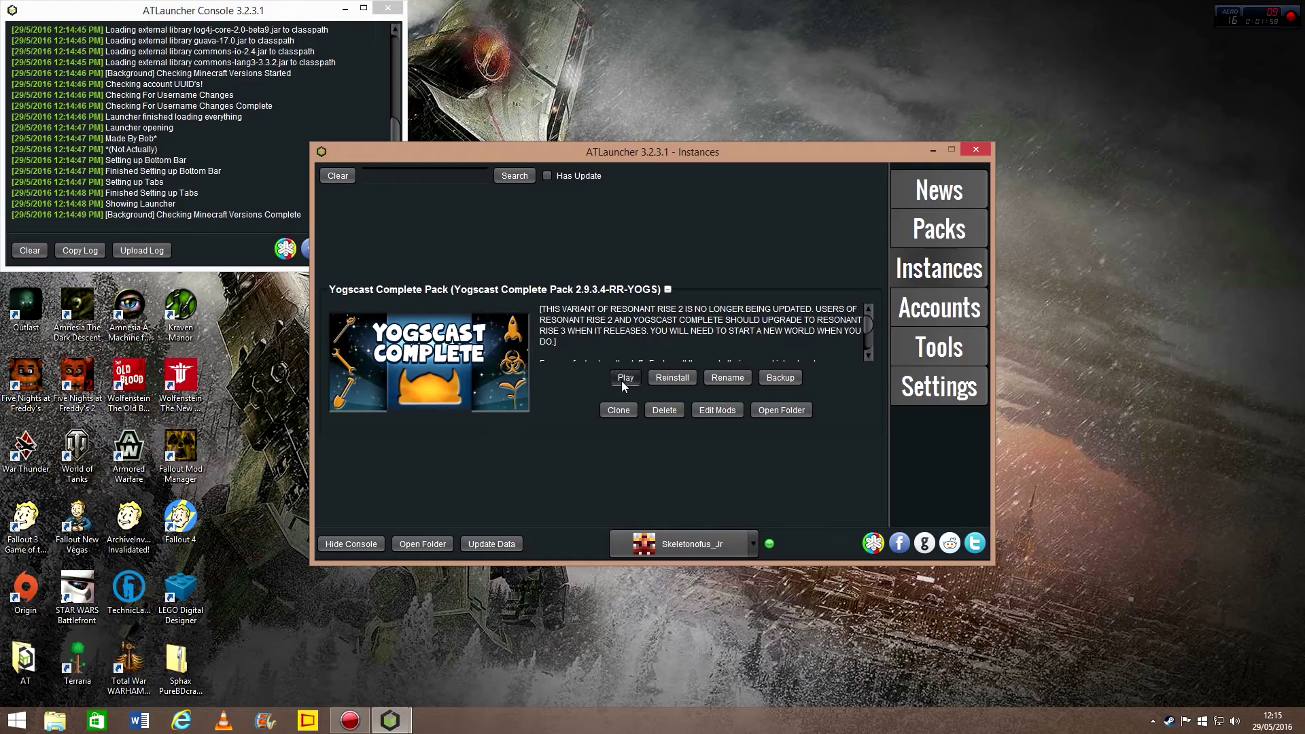
{"action": "left_click", "coordinate": [621, 380]}
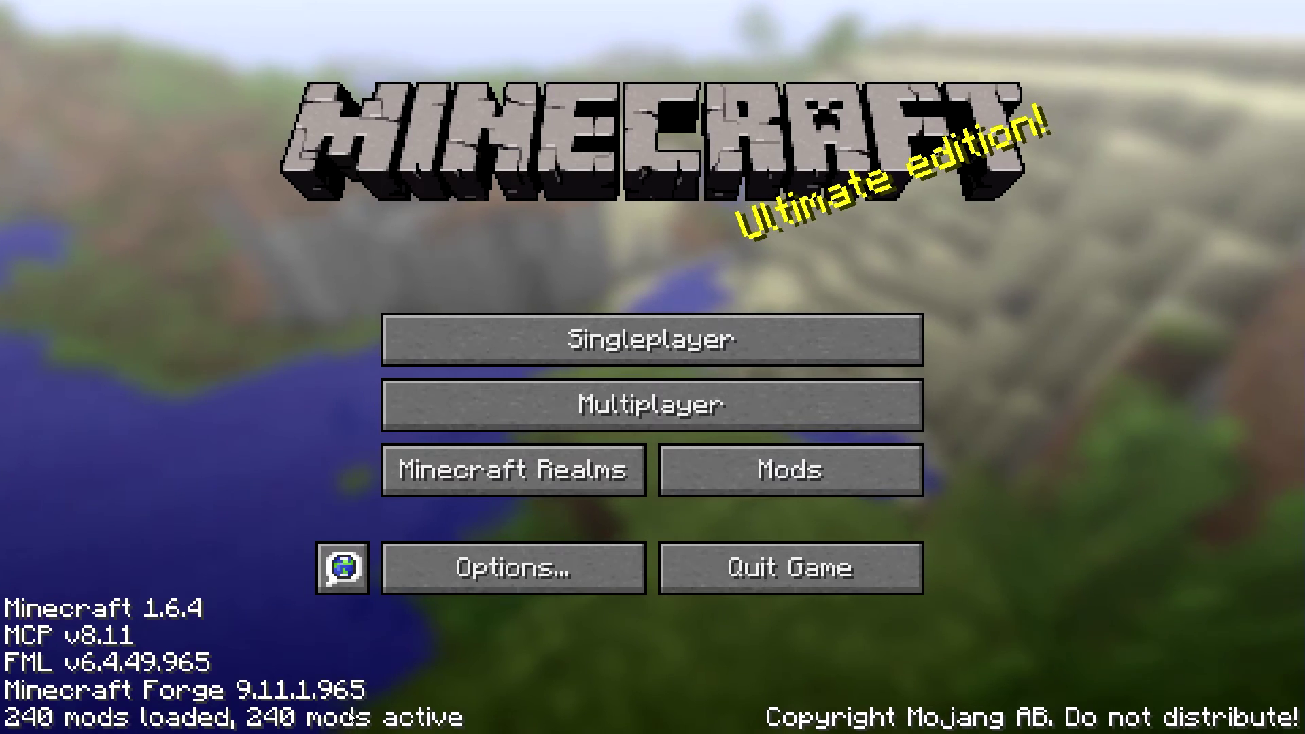
- Open the resource pack folder from Minecraft's resource pack options and snap its window to half the screen
{"action": "left_click", "coordinate": [615, 565]}
{"action": "left_click", "coordinate": [372, 541]}
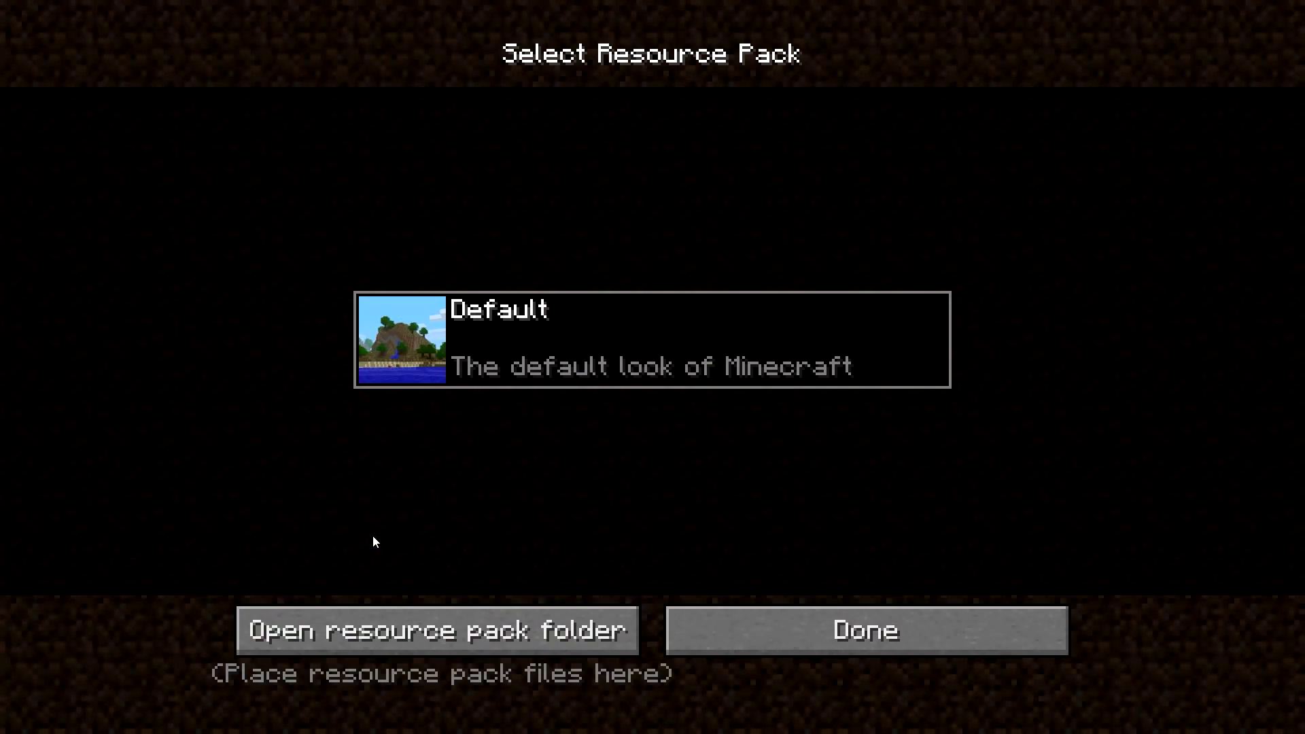
{"action": "left_click", "coordinate": [405, 634]}
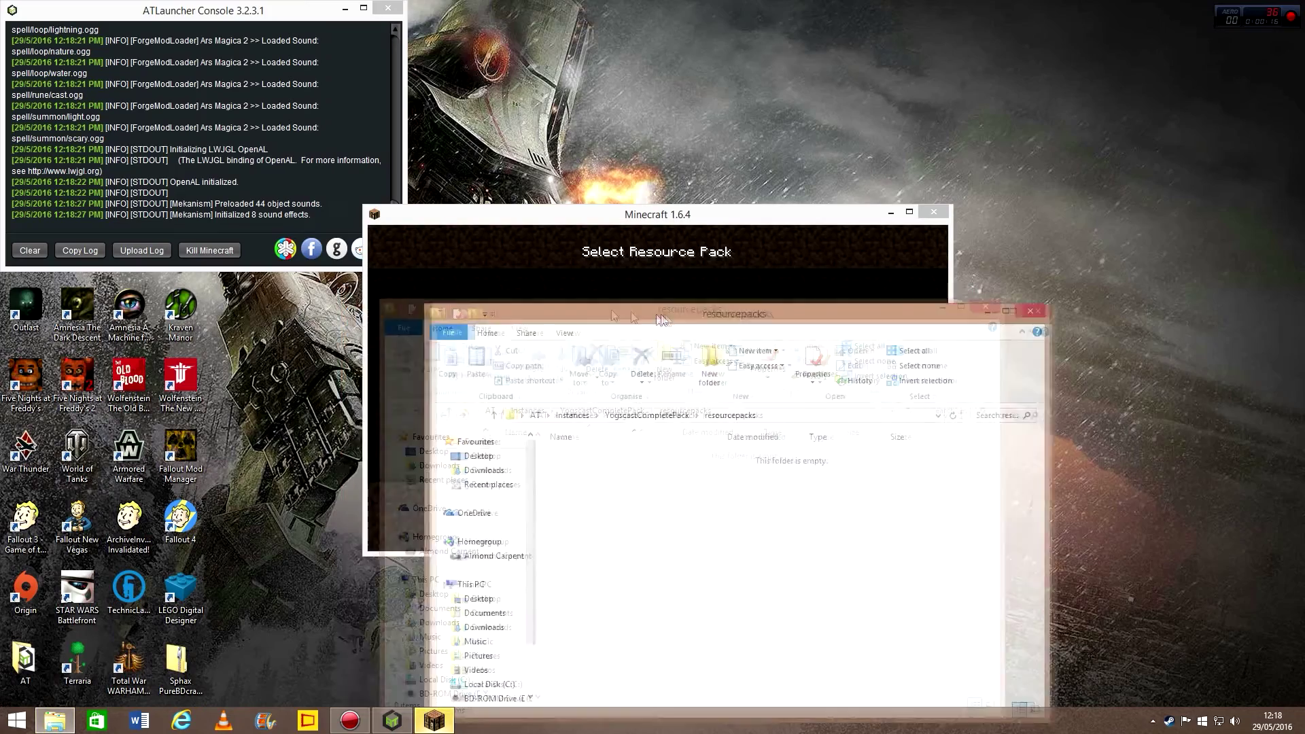
{"action": "left_click_drag", "start_coordinate": [659, 318], "coordinate": [1302, 292]}
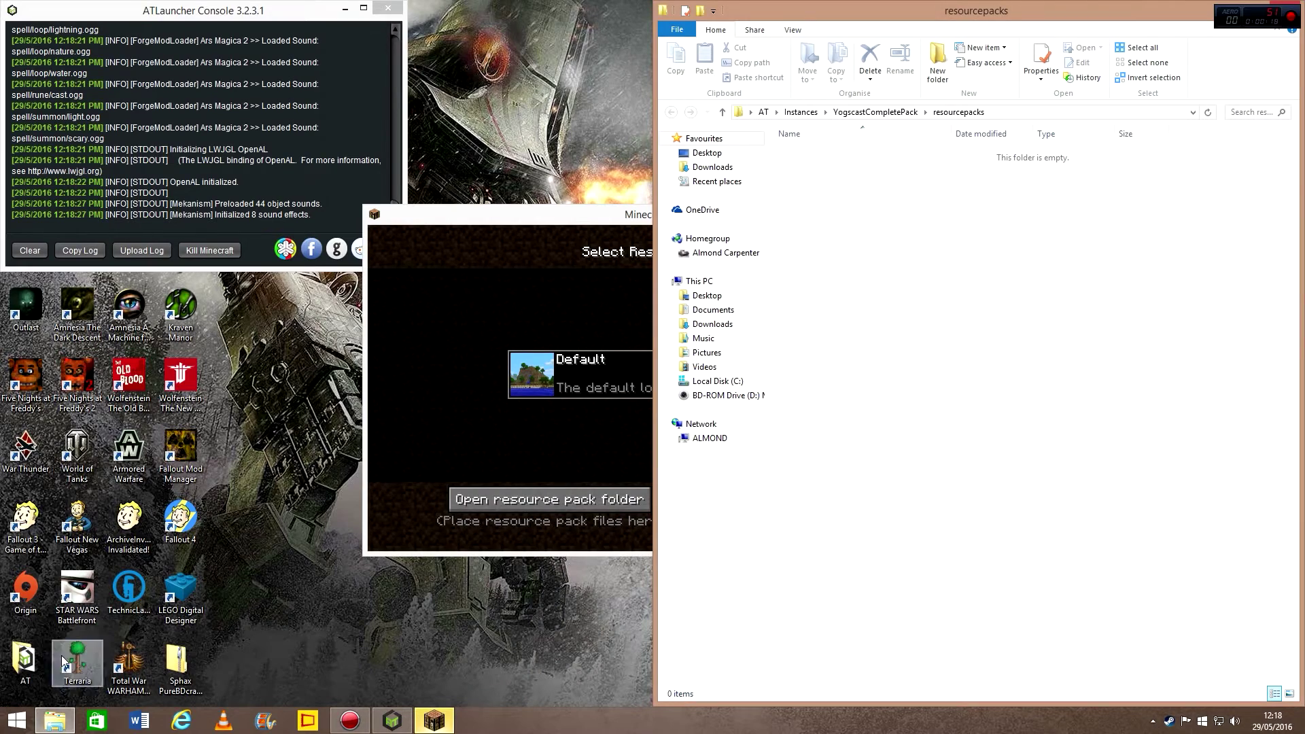
- Move the Sphax PureBDcraft 64x MC16 archive from the desktop into the YogscastCompletePack resourcepacks folder and close the folder
{"action": "left_click", "coordinate": [57, 718]}
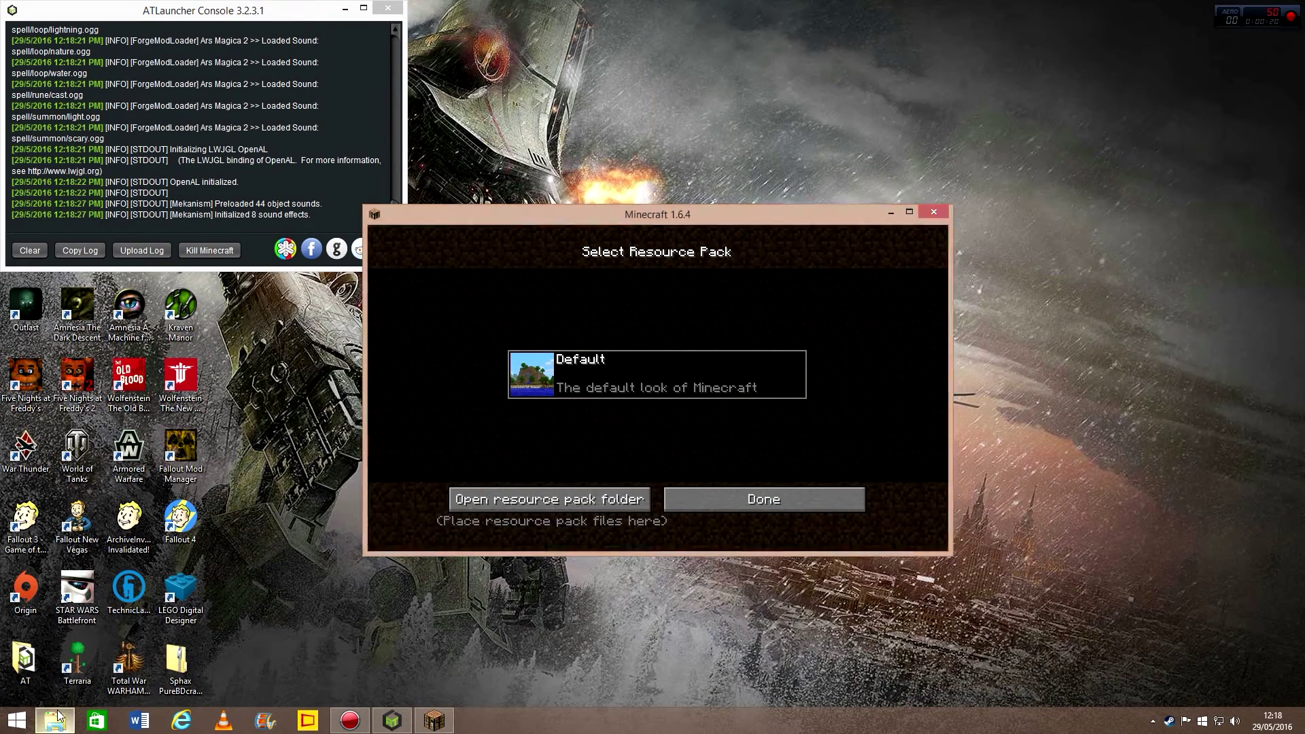
{"action": "left_click", "coordinate": [57, 718]}
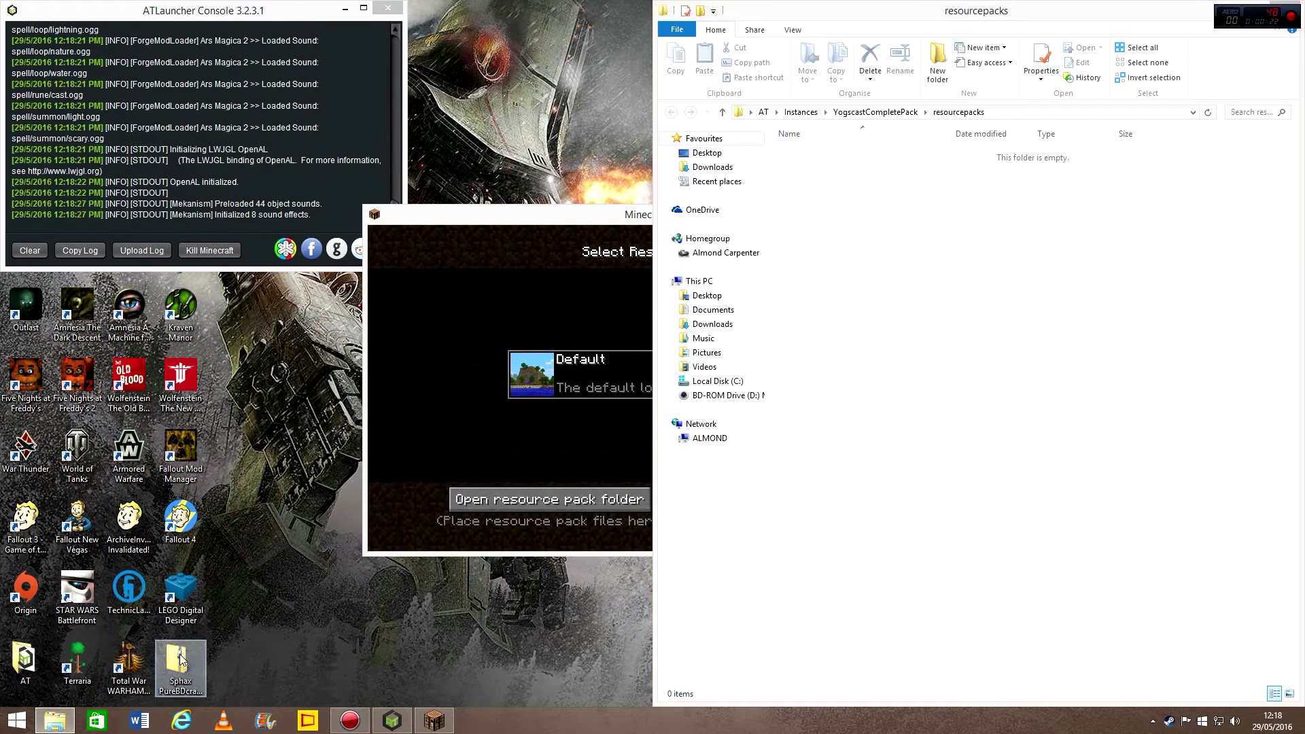
{"action": "left_click_drag", "start_coordinate": [180, 659], "coordinate": [901, 231]}
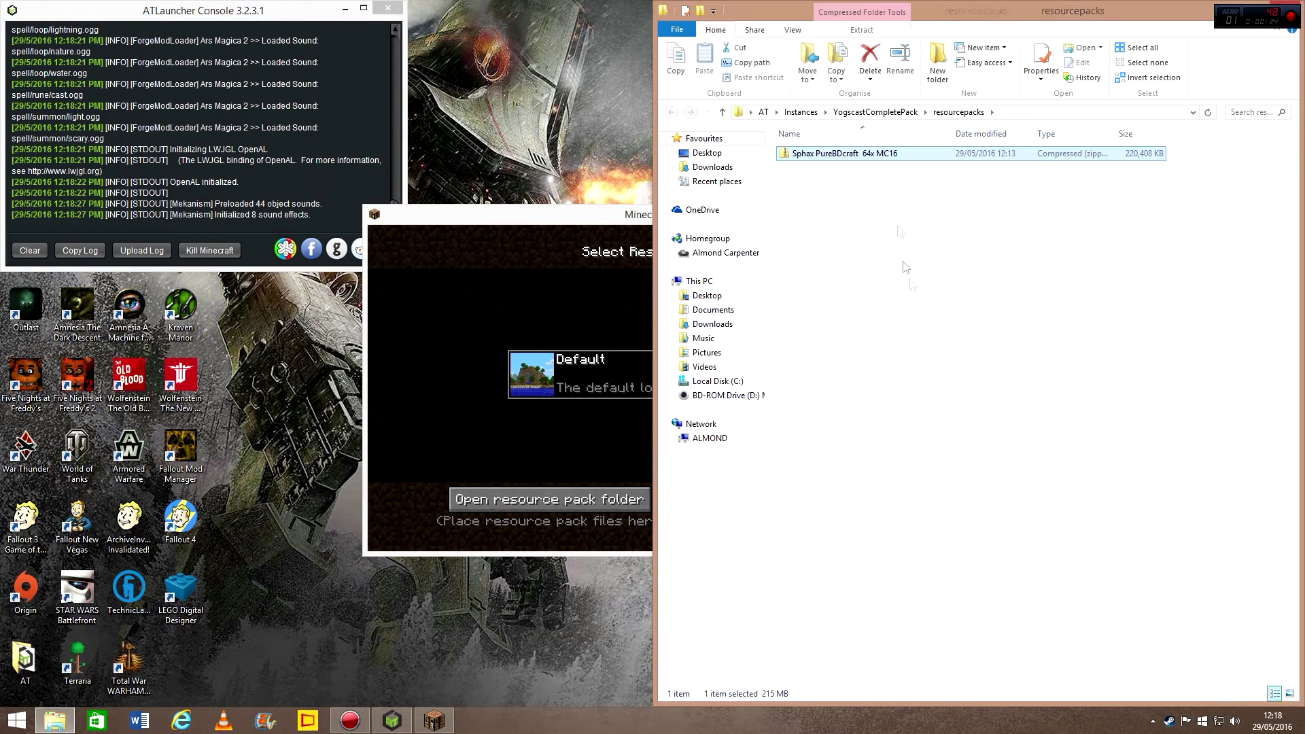
{"action": "left_click", "coordinate": [922, 298]}
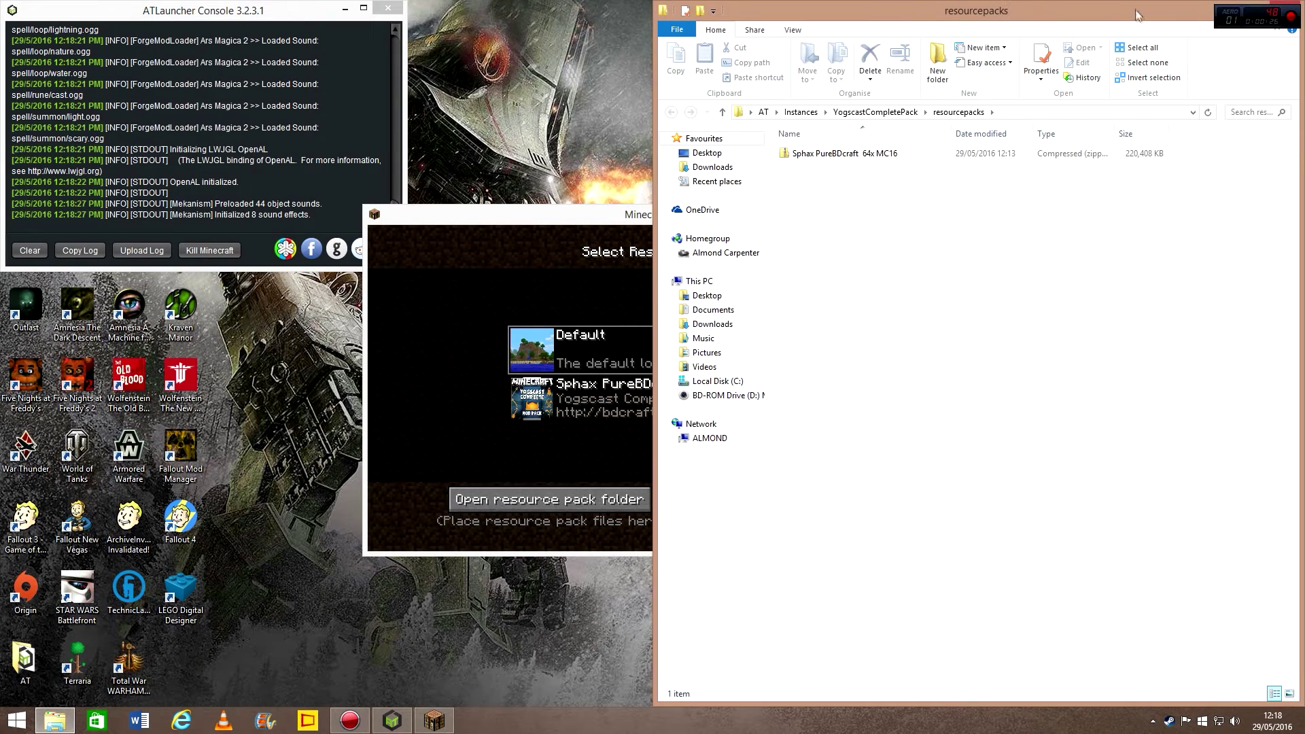
{"action": "left_click_drag", "start_coordinate": [1139, 15], "coordinate": [973, 13]}
{"action": "left_click", "coordinate": [1037, 11]}
- Maximise Minecraft, apply the Sphax PureBDcraft 64x MC16.zip resource pack and return to the title screen
{"action": "double_click", "coordinate": [905, 209]}
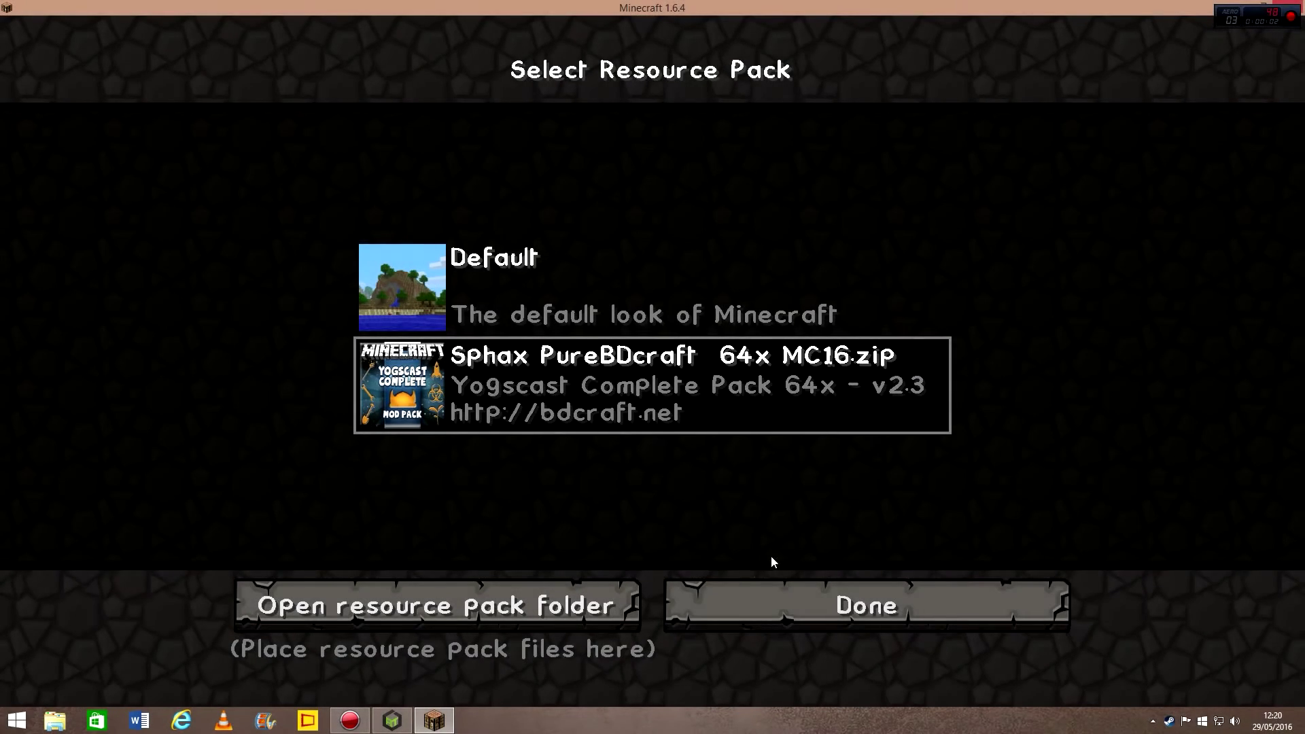
{"action": "left_click", "coordinate": [782, 602]}
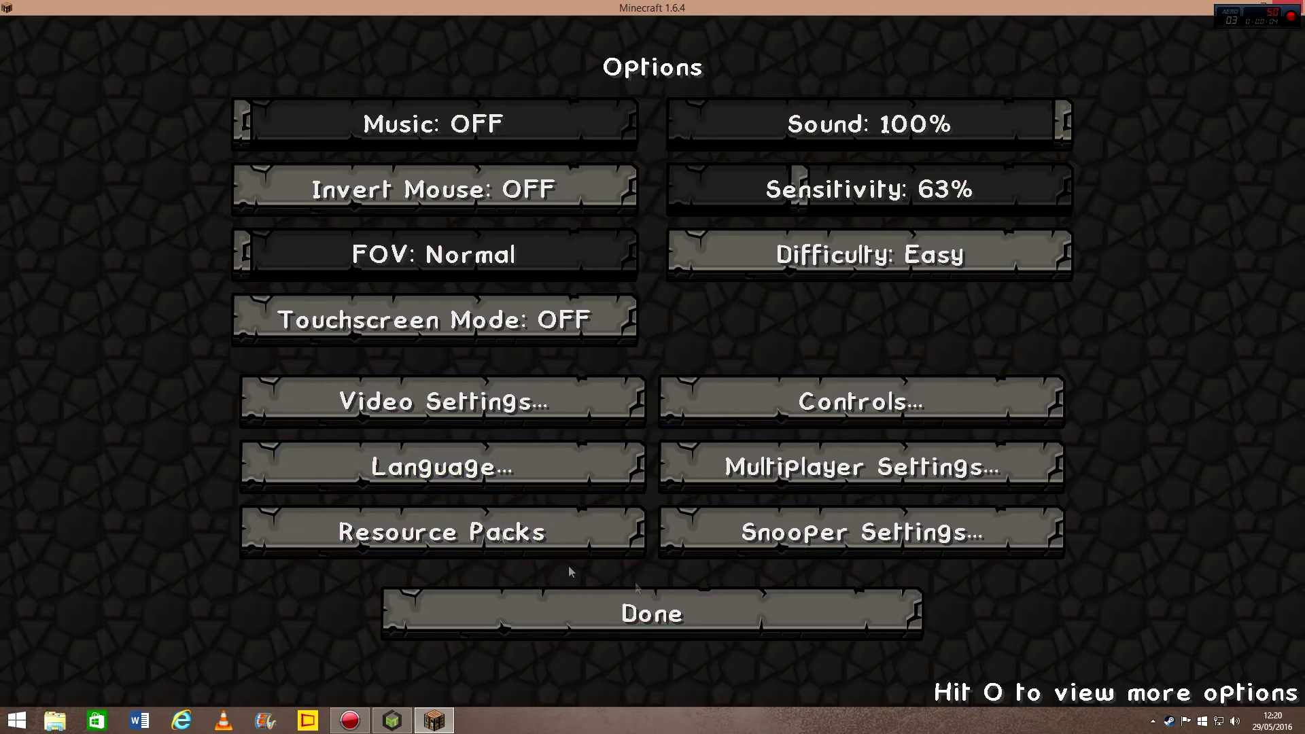
{"action": "left_click", "coordinate": [556, 604]}
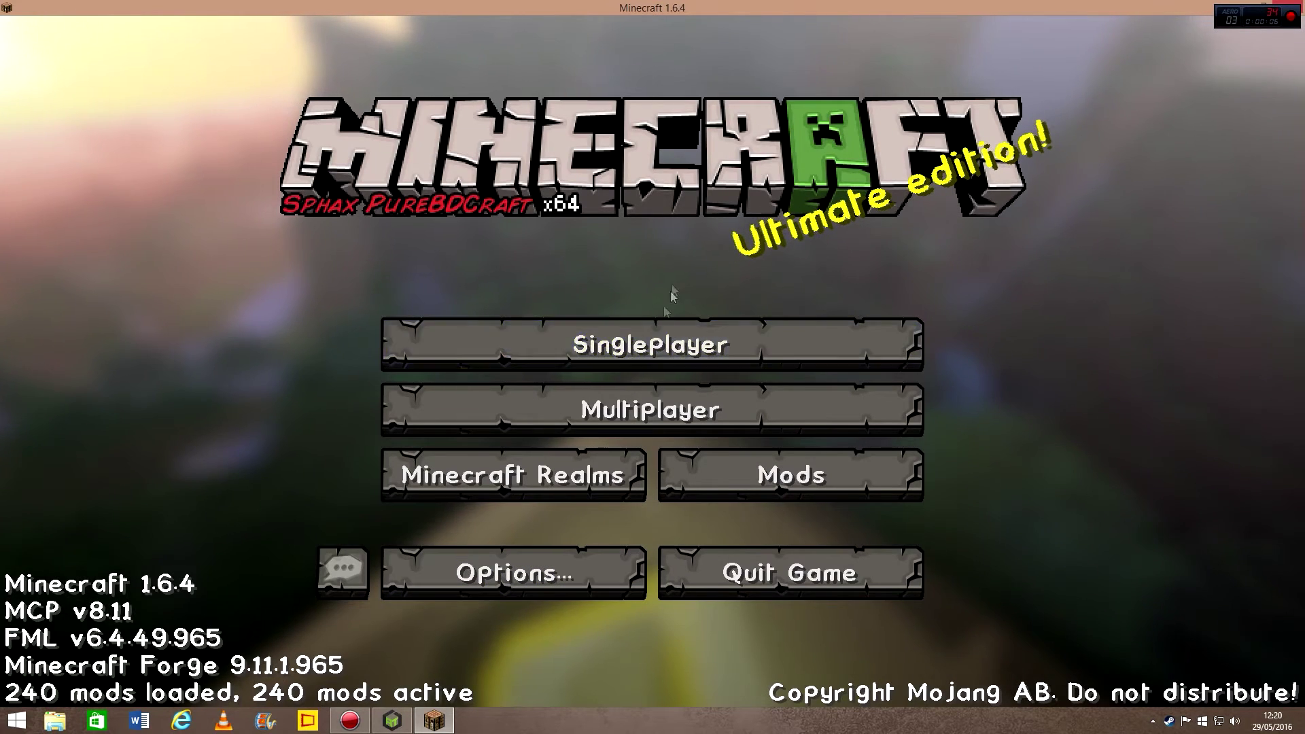
- Load the singleplayer Creative world LOL with the new resource pack
{"action": "left_click", "coordinate": [529, 335]}
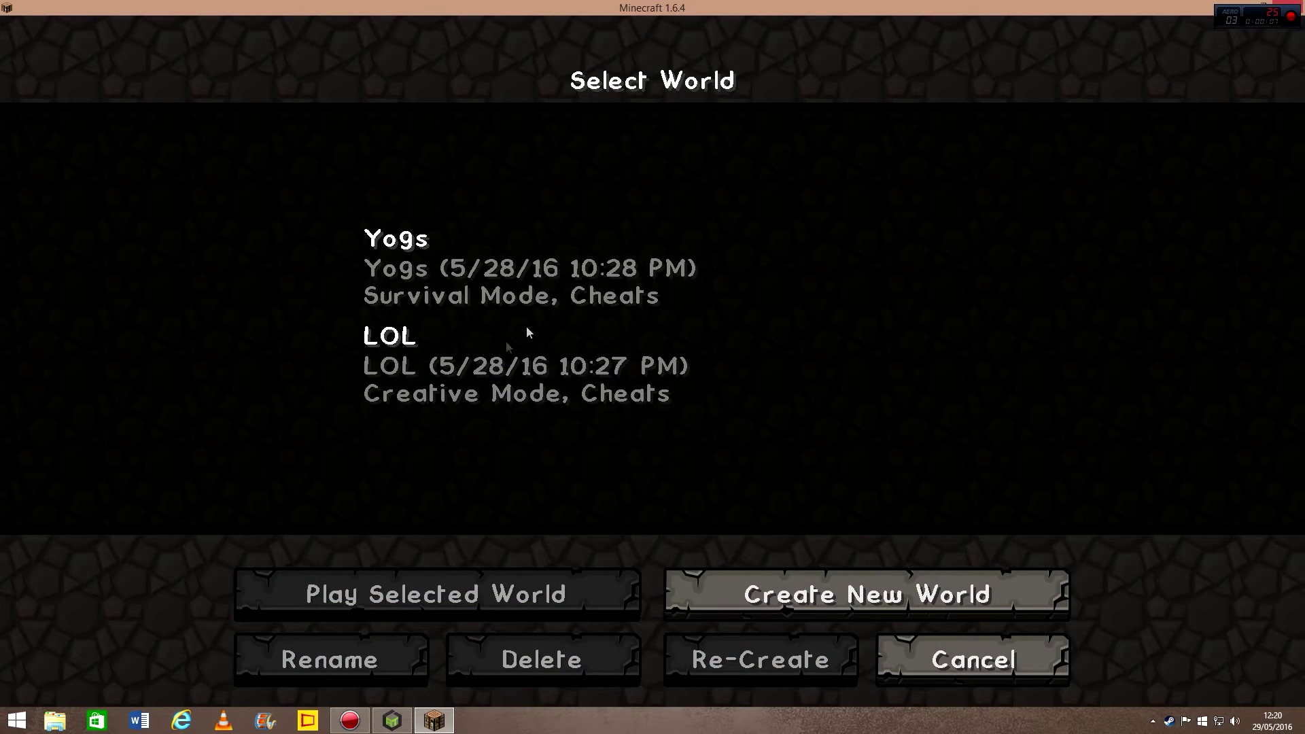
{"action": "left_click", "coordinate": [457, 369]}
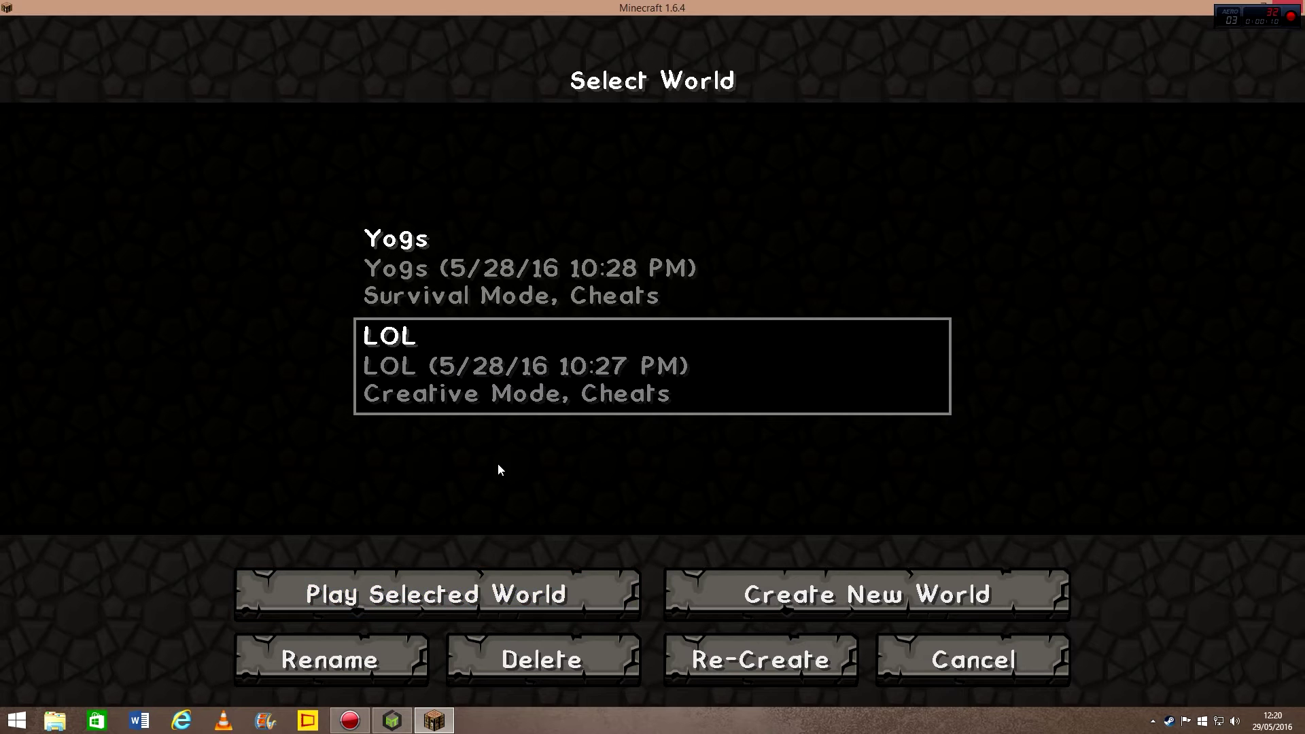
{"action": "left_click", "coordinate": [454, 593]}
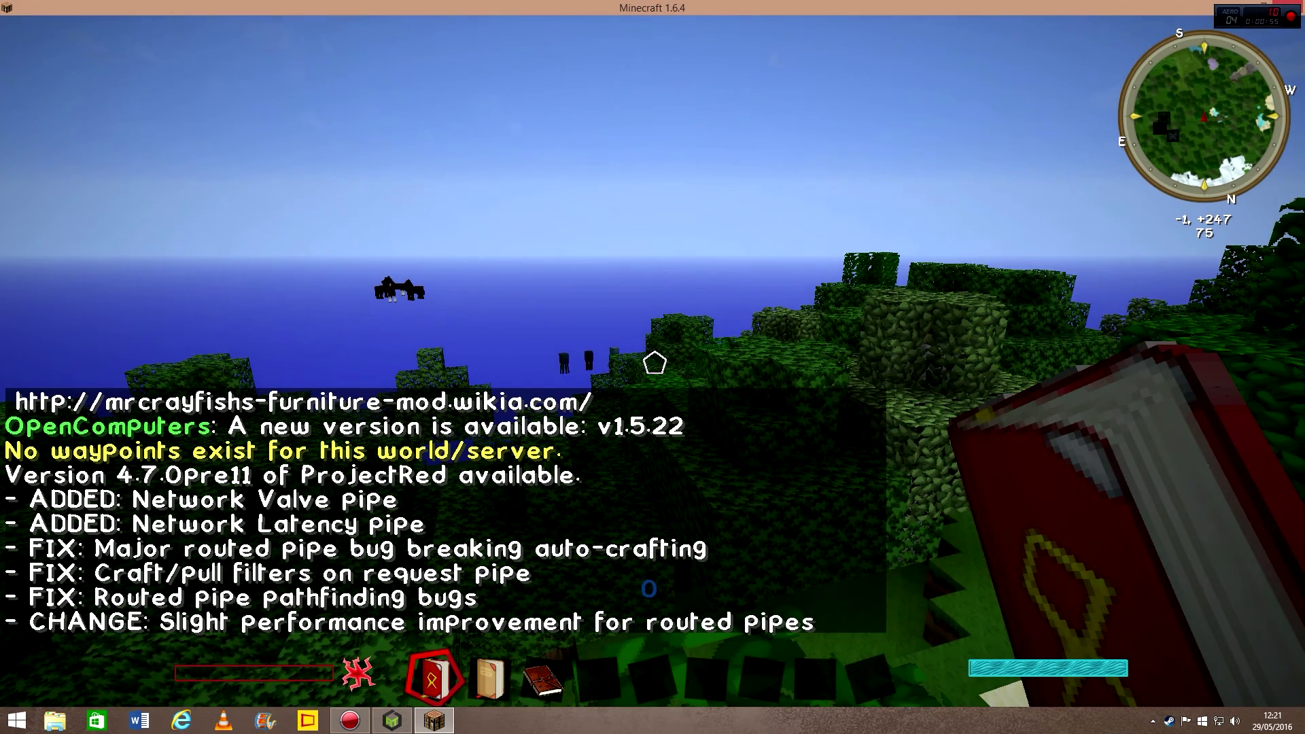
- Look around the forest in the world to inspect how the resource pack textures the terrain and leaves
{"action": "mouse_move", "coordinate": [655, 363]}
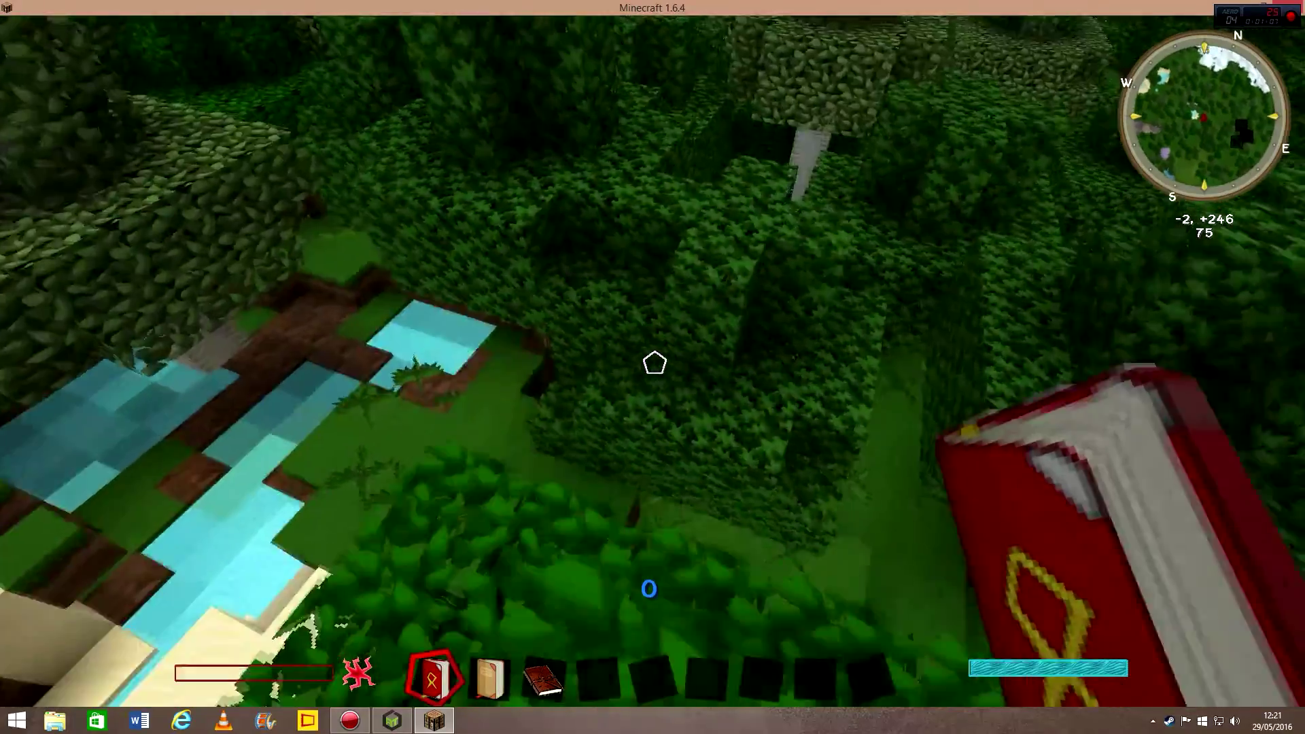
{"action": "key", "text": "w"}
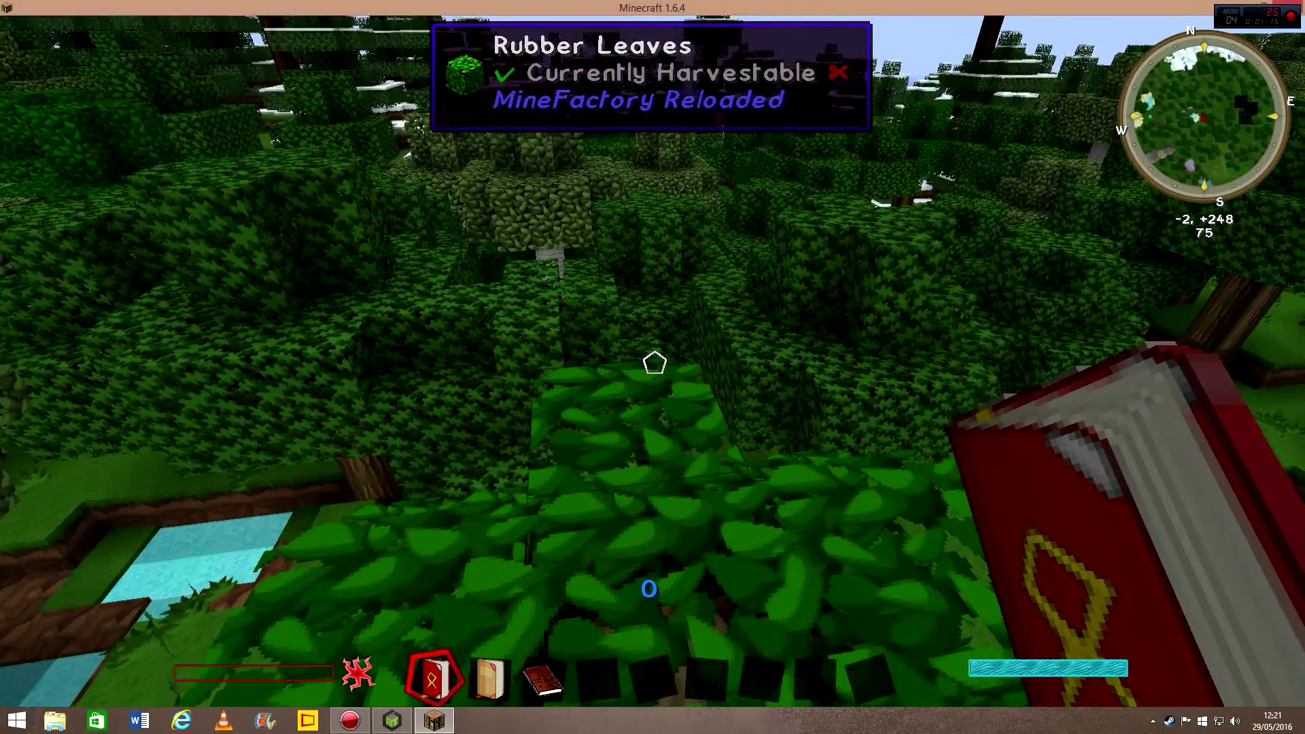
{"action": "key", "text": "Escape"}
{"action": "key", "text": "Escape"}
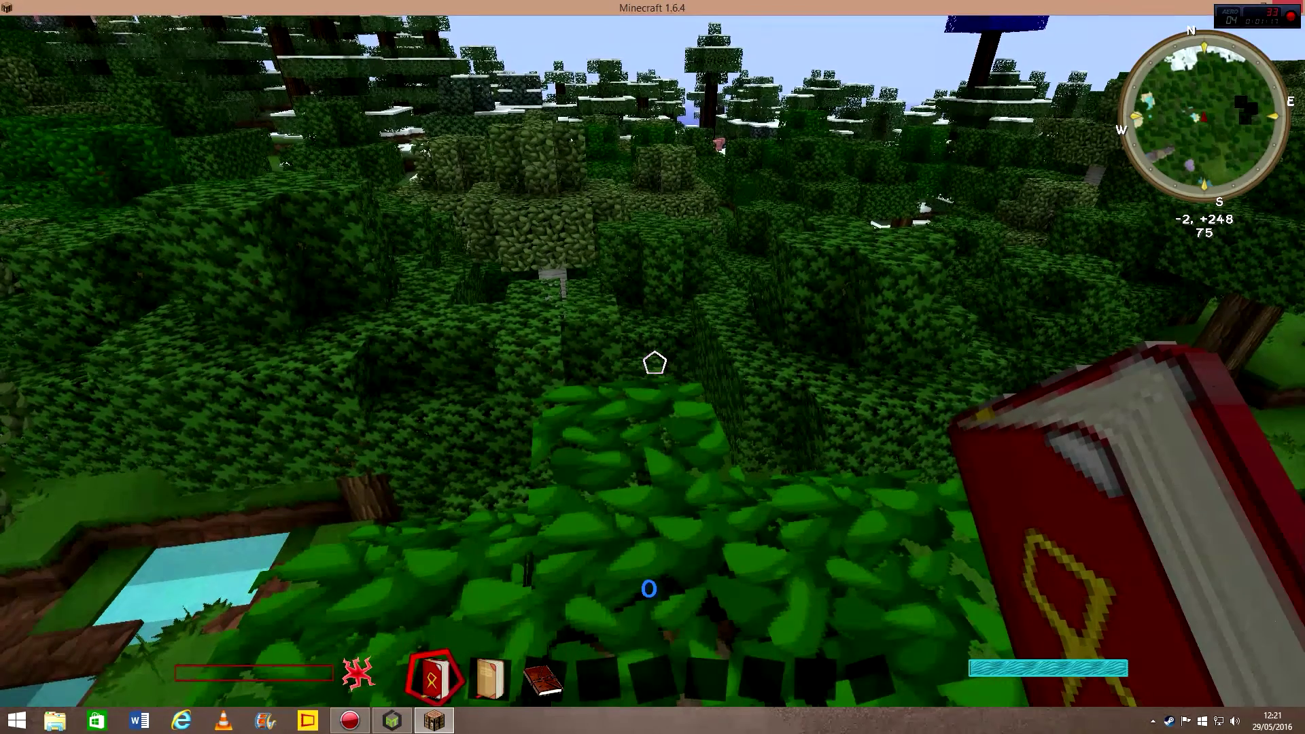
- Open the creative inventory and look through the Building Blocks items
{"action": "key", "text": "e"}
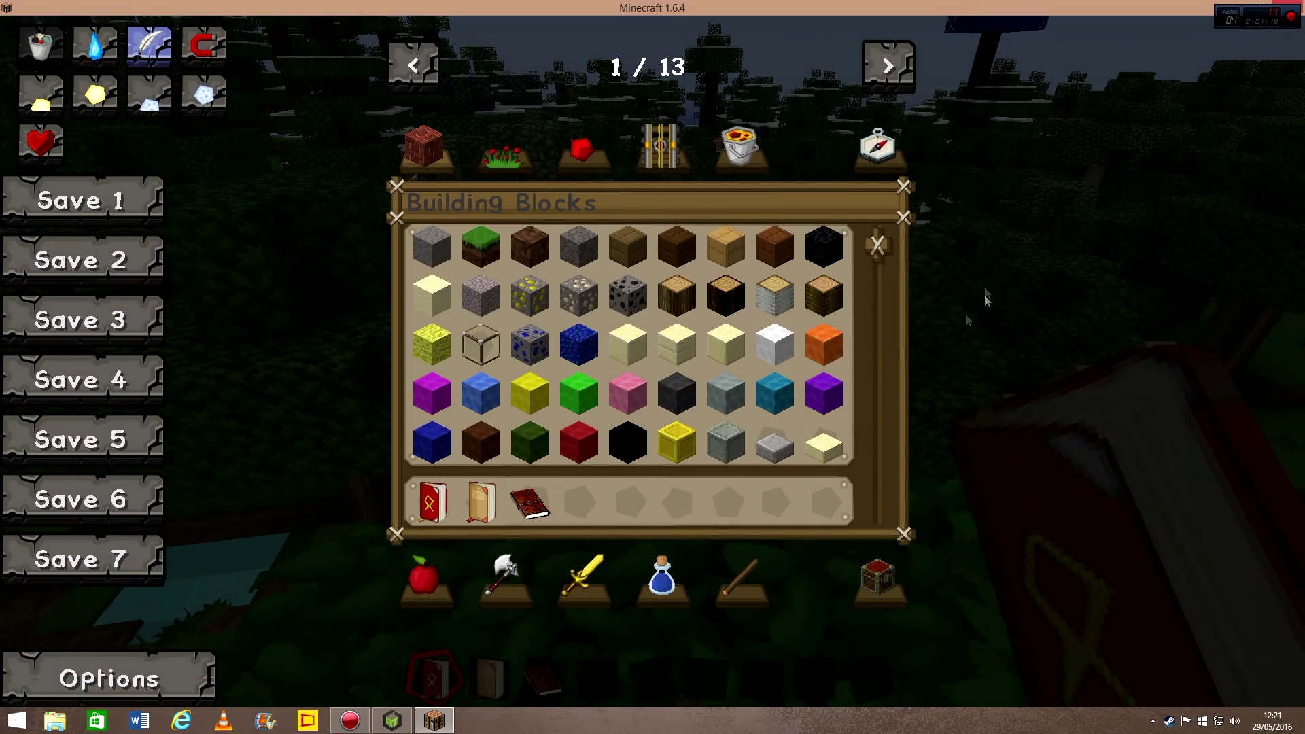
{"action": "scroll", "coordinate": [873, 354], "scroll_direction": "down", "scroll_amount": 8}
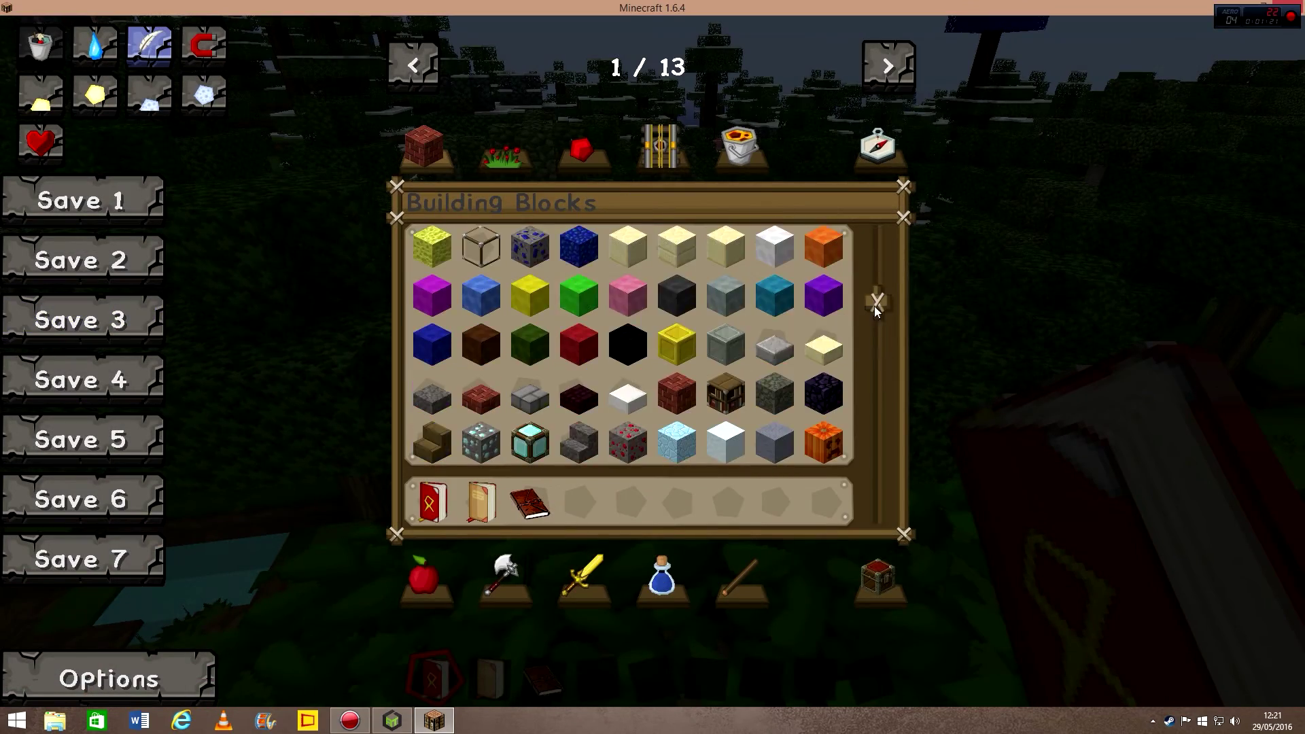
{"action": "left_click_drag", "start_coordinate": [867, 416], "coordinate": [878, 235]}
- Look through the Decoration Blocks, Transportation and Redstone categories to inspect their item textures
{"action": "left_click", "coordinate": [509, 155]}
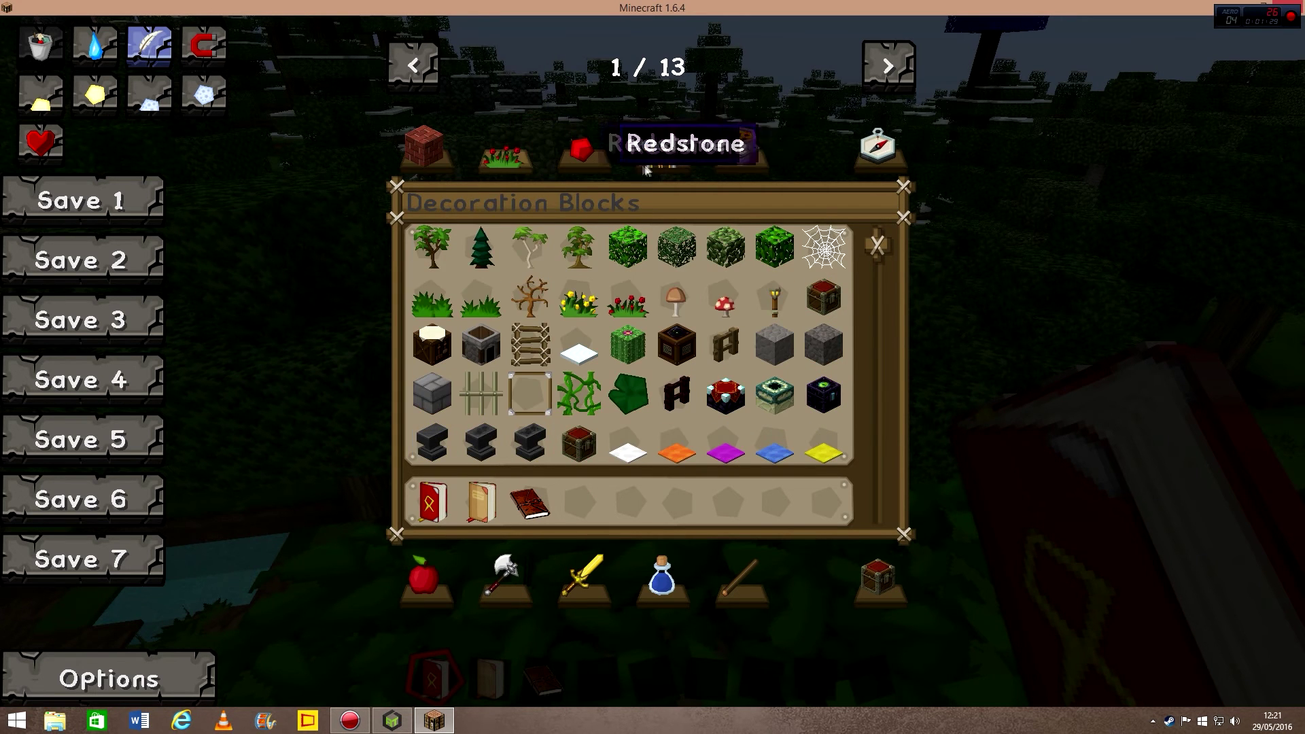
{"action": "left_click", "coordinate": [670, 153]}
{"action": "left_click_drag", "start_coordinate": [878, 245], "coordinate": [866, 531]}
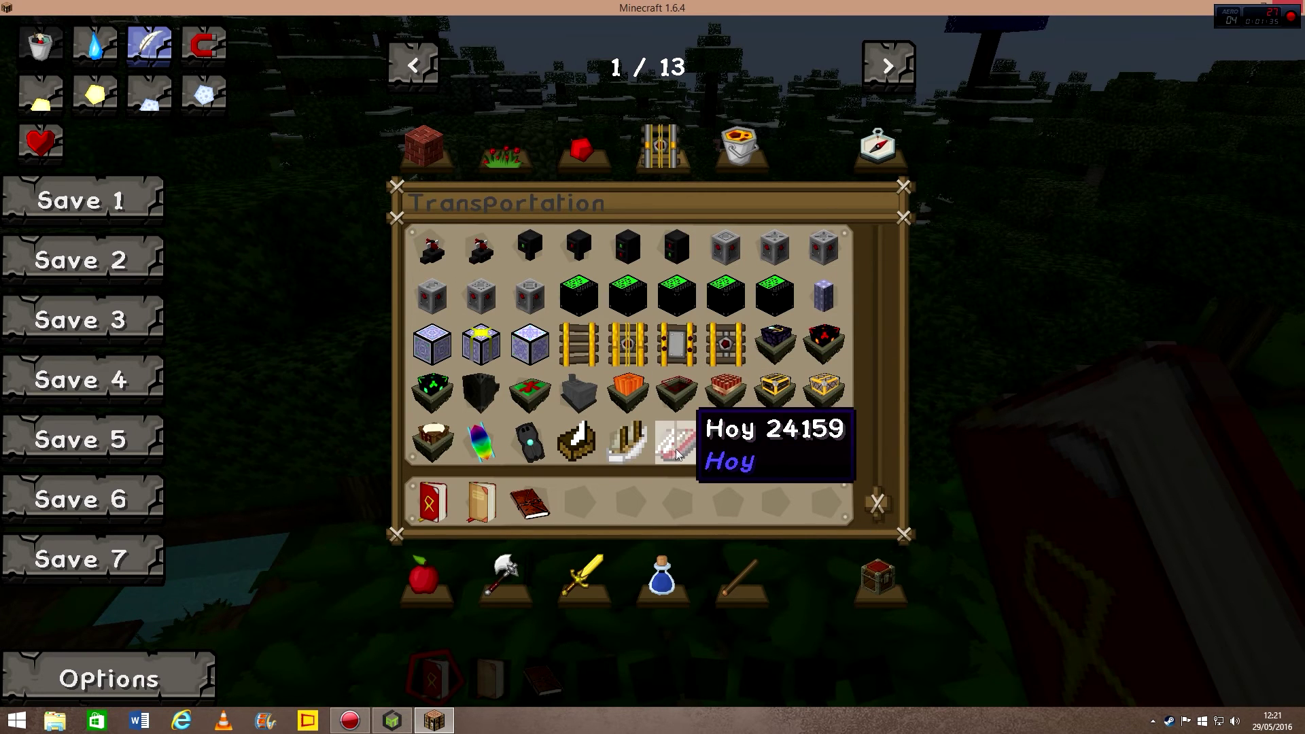
{"action": "left_click", "coordinate": [583, 151]}
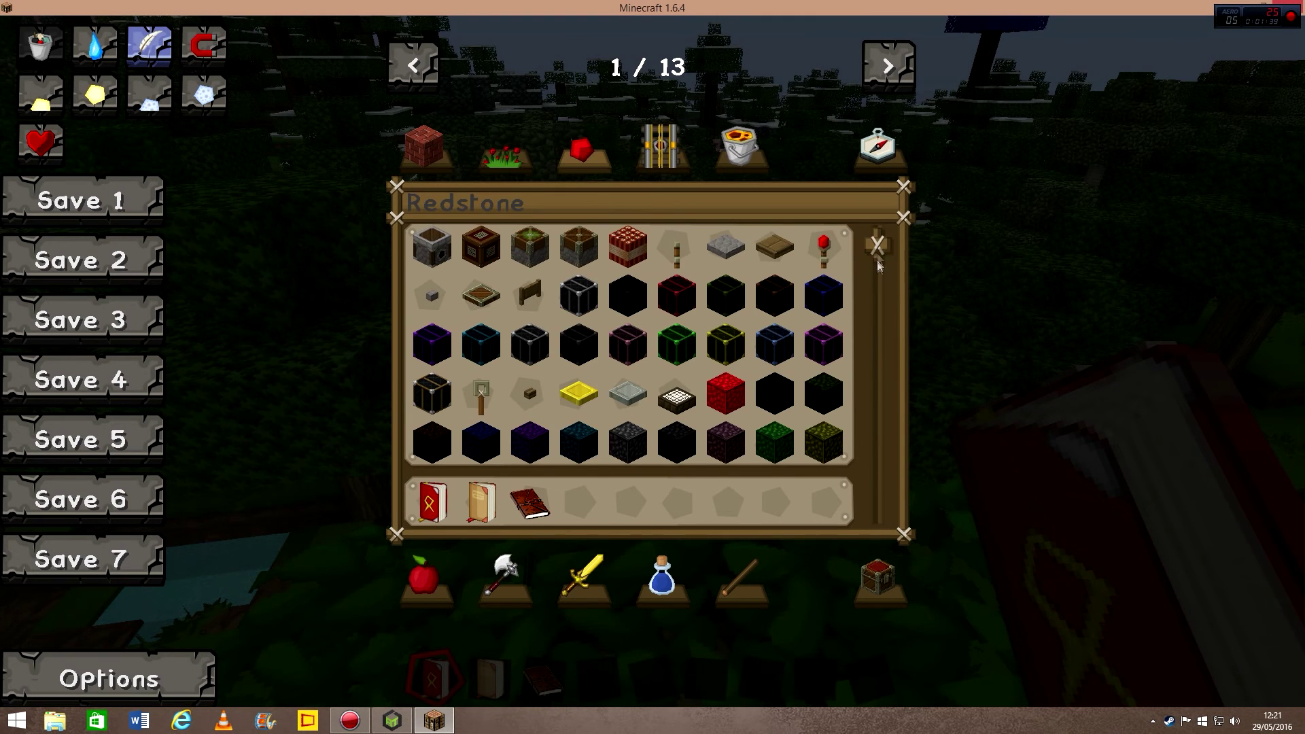
{"action": "left_click_drag", "start_coordinate": [877, 246], "coordinate": [867, 162]}
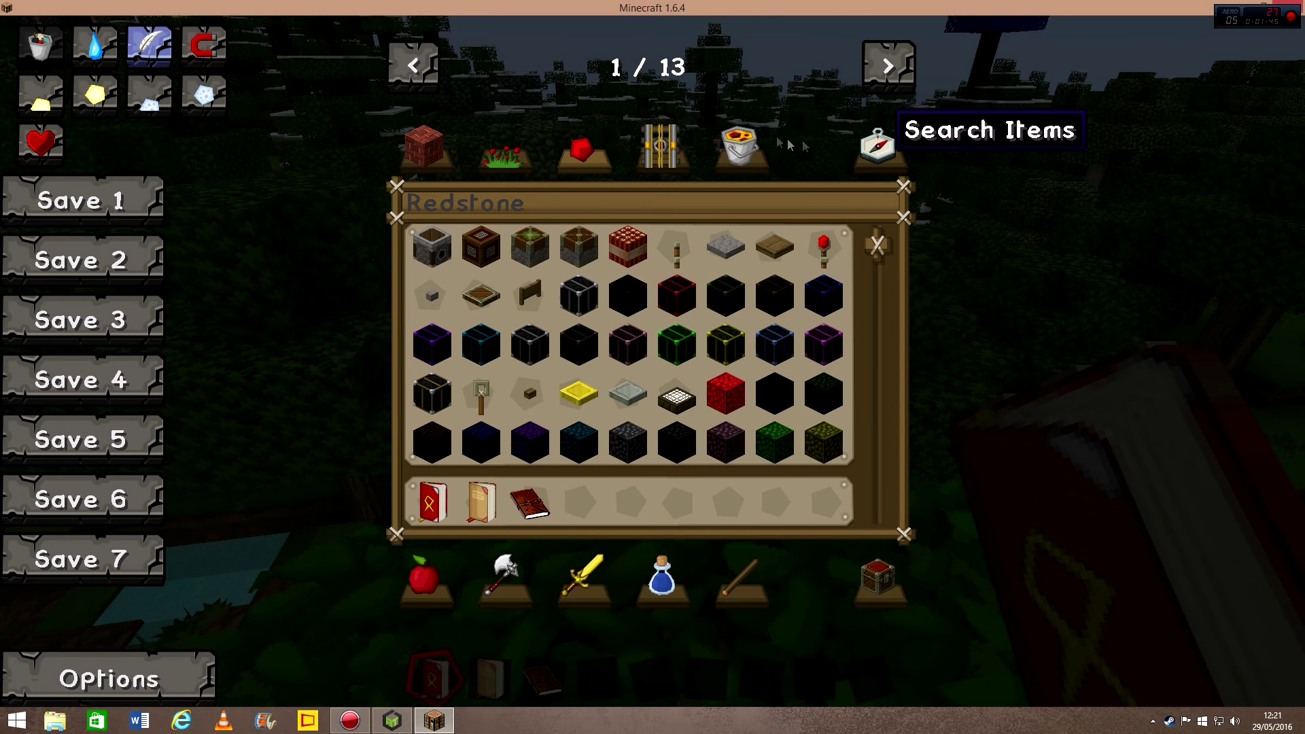
{"action": "left_click", "coordinate": [871, 144]}
{"action": "left_click", "coordinate": [503, 160]}
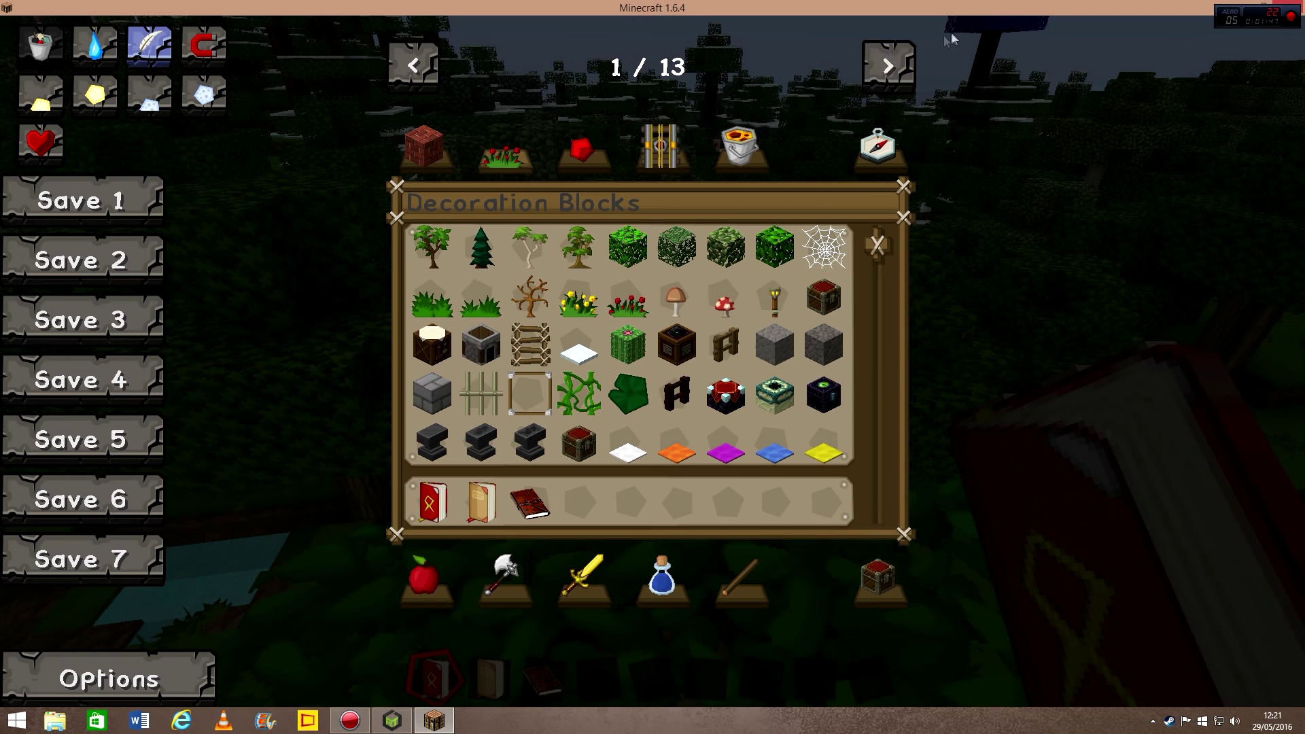
- Go to the second page of creative categories and examine the mod items, including Project Red: Core, Thaumcraft and Resonant Induction Core
{"action": "left_click", "coordinate": [889, 66]}
{"action": "left_click", "coordinate": [503, 155]}
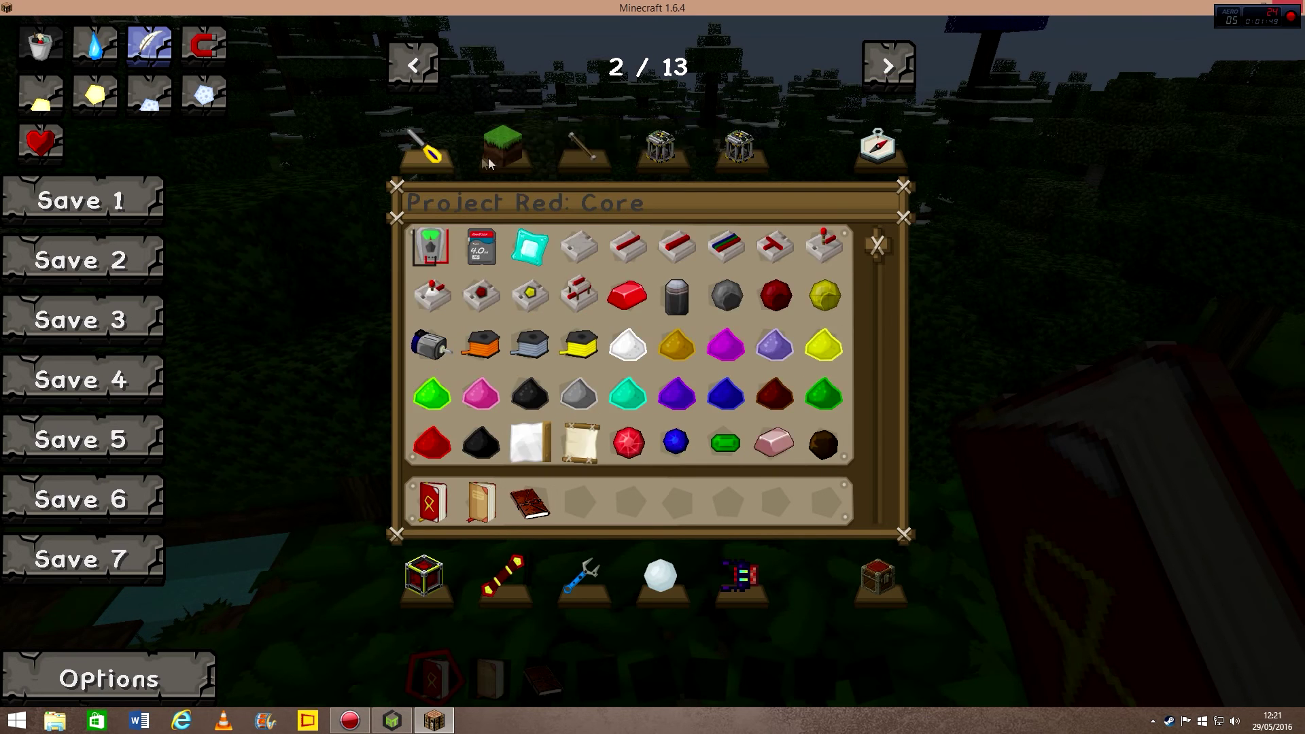
{"action": "left_click", "coordinate": [581, 155]}
{"action": "left_click", "coordinate": [646, 162]}
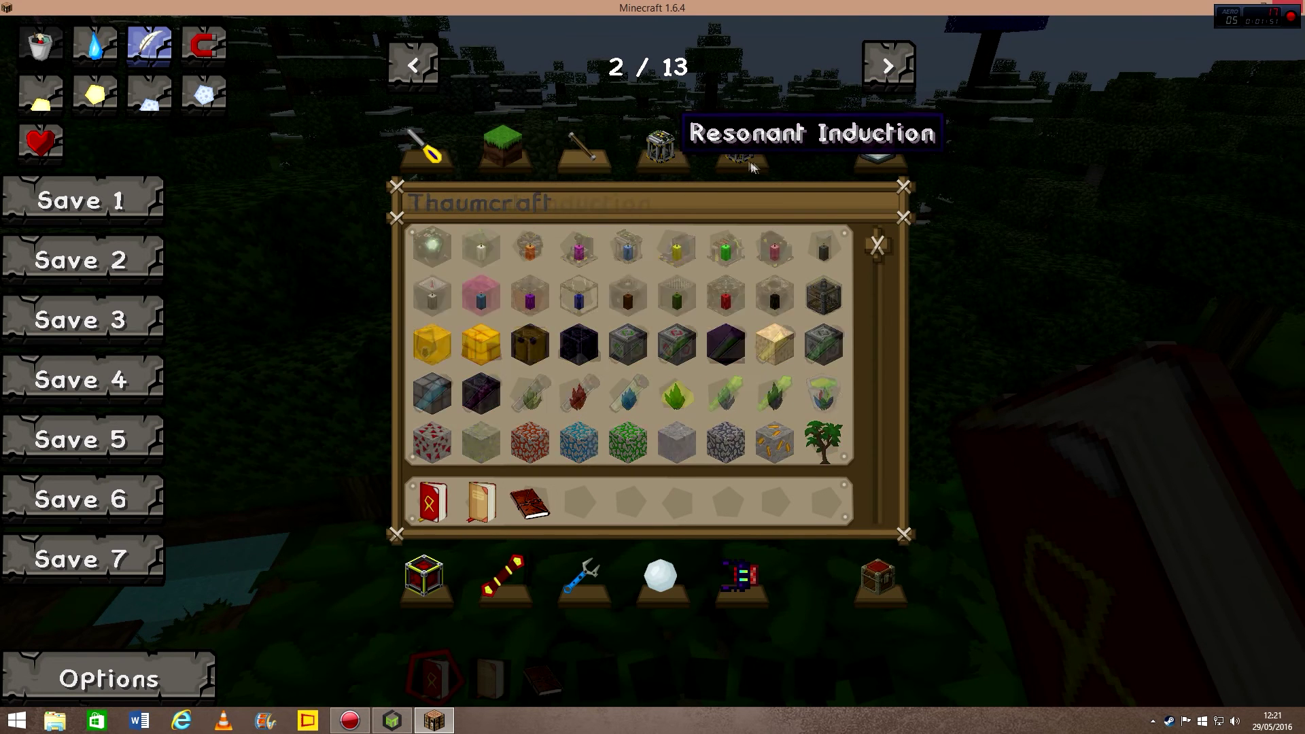
{"action": "left_click", "coordinate": [662, 163]}
{"action": "left_click", "coordinate": [704, 166]}
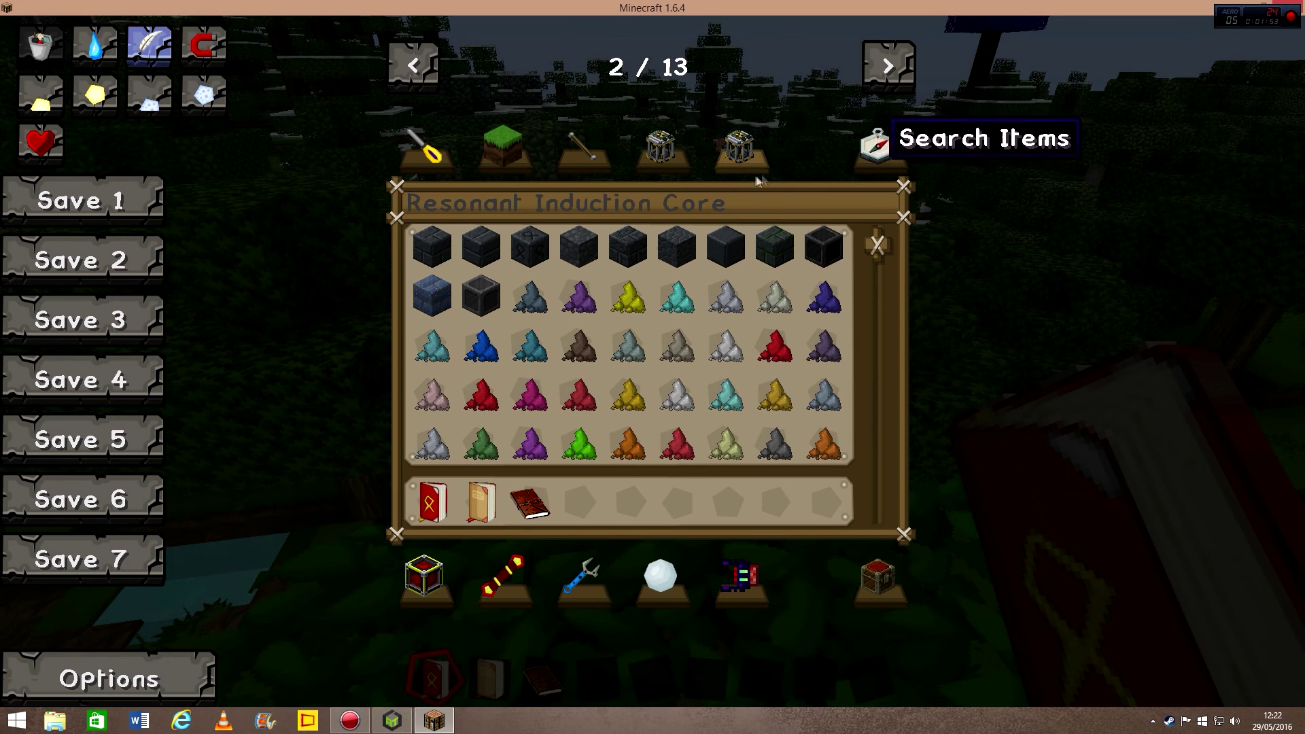